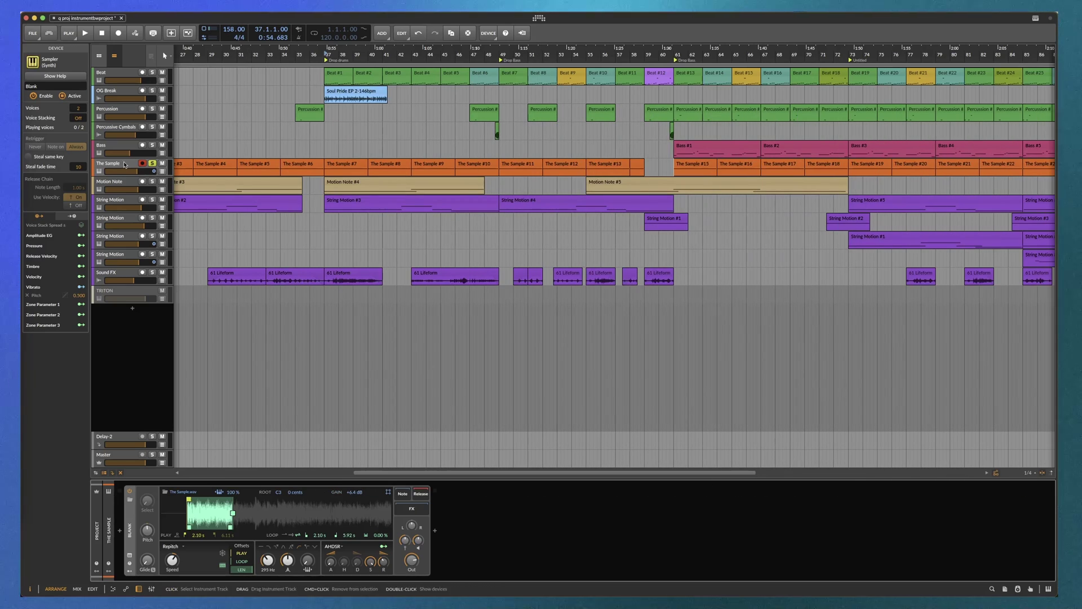
- Examine The Sample track's waveform and loop area in the Sampler's expanded view and close that view
left_click(125, 164)
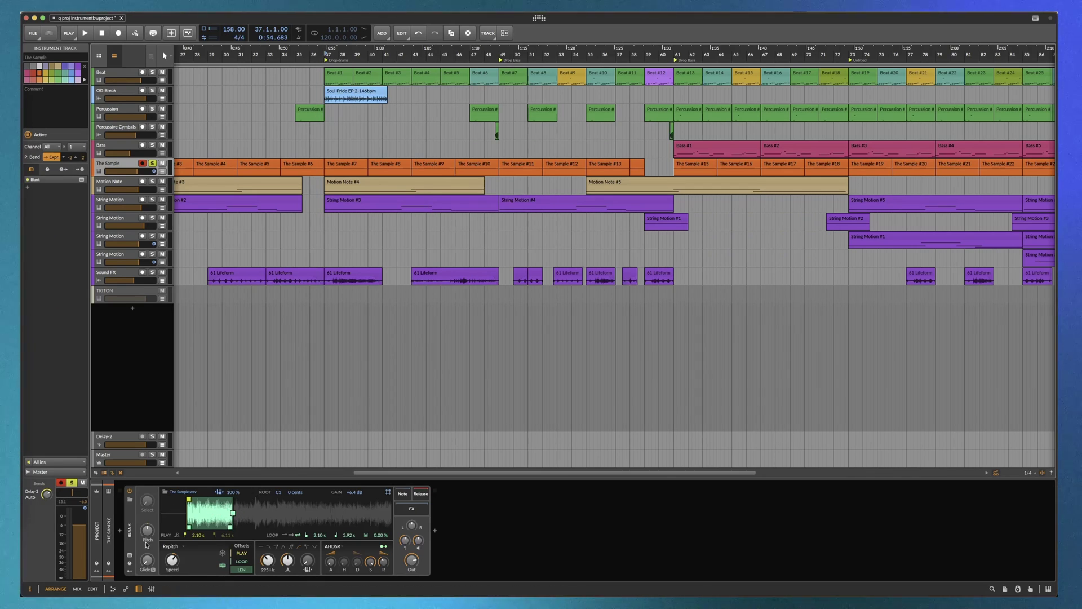
left_click(130, 557)
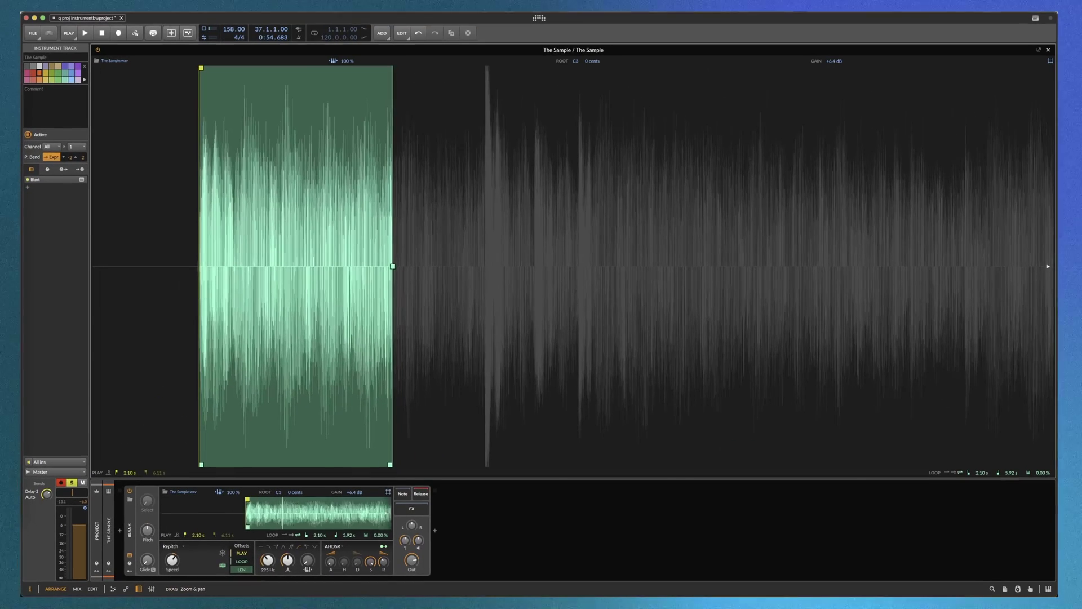
left_click_drag(306, 511, 306, 515)
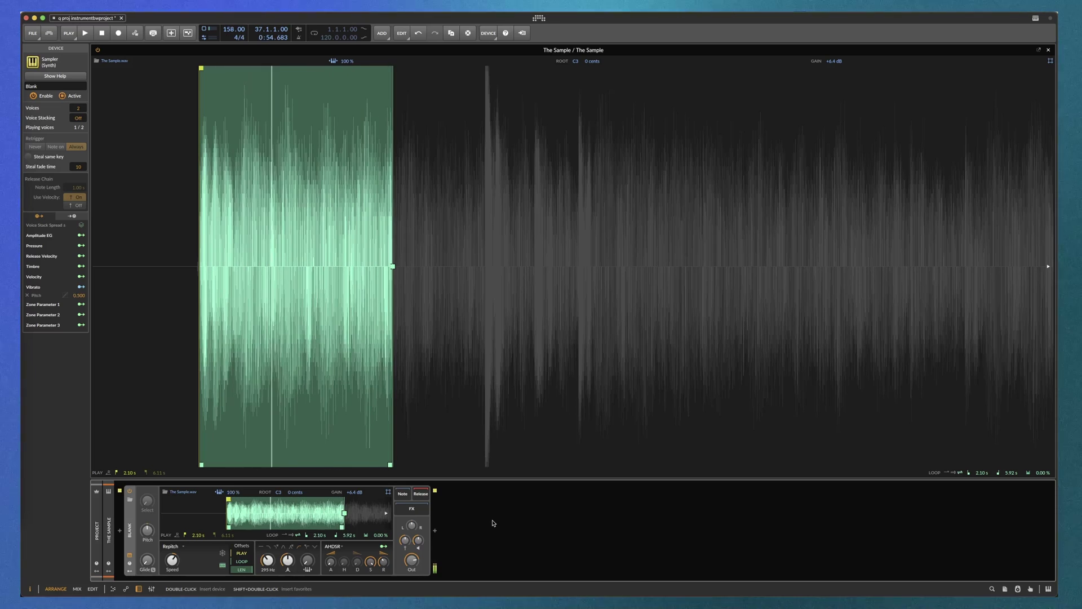
left_click(1049, 51)
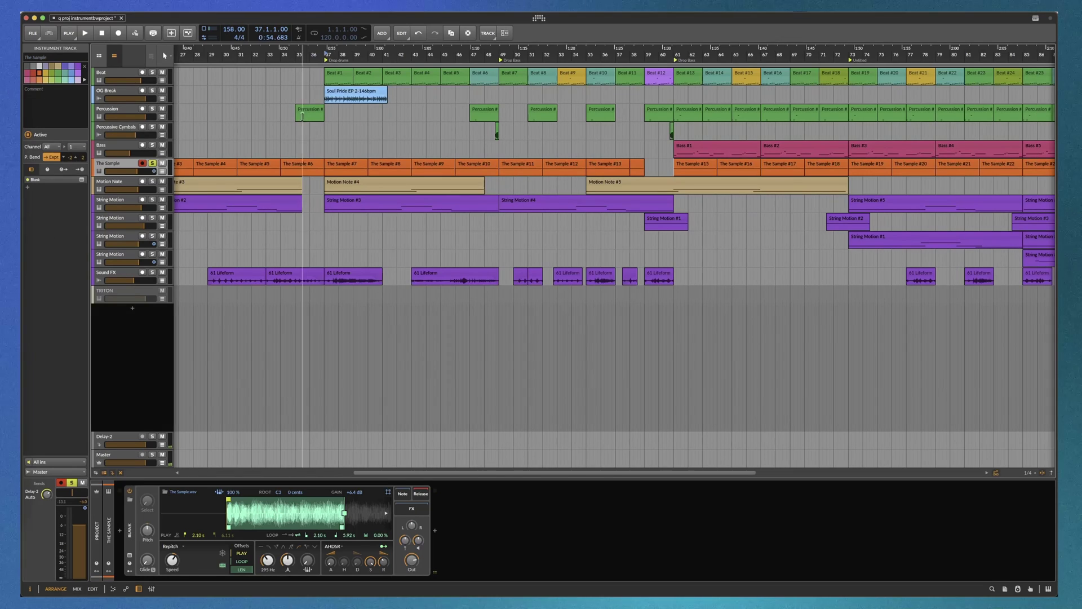
- Create a six-bar loop region starting at the Drop drums marker on bar 37 and play it back
scroll(348, 175, "up", 5)
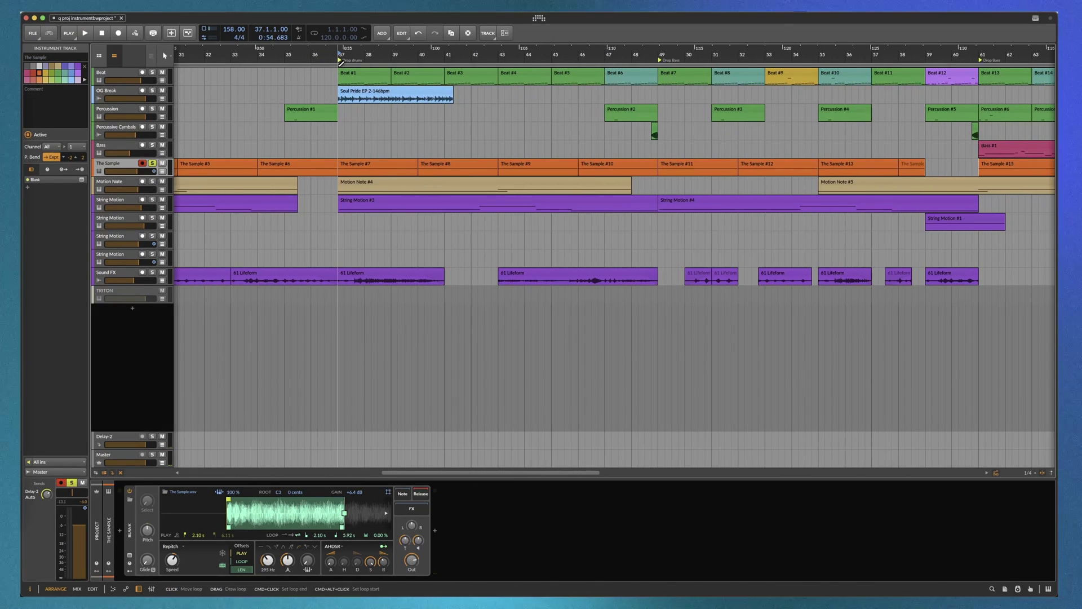
scroll(350, 72, "up", 3)
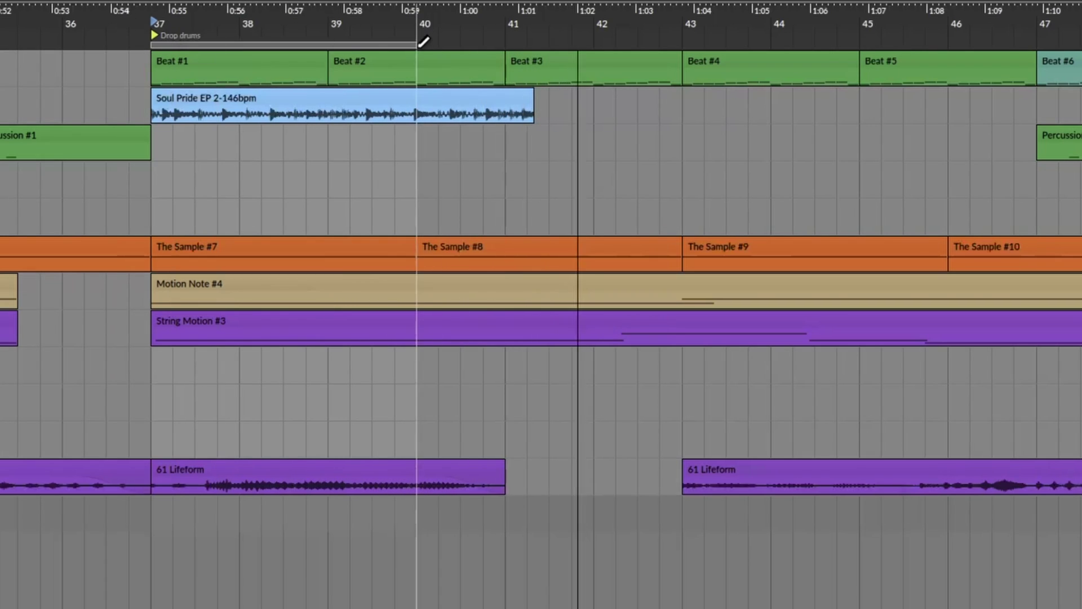
left_click_drag(417, 45, 699, 50)
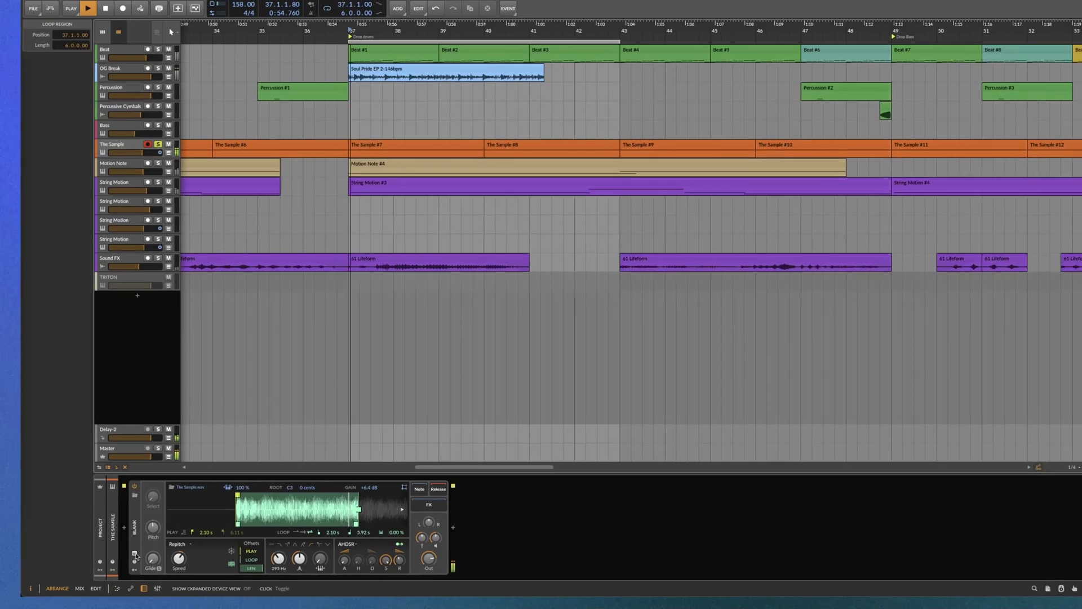
key("space")
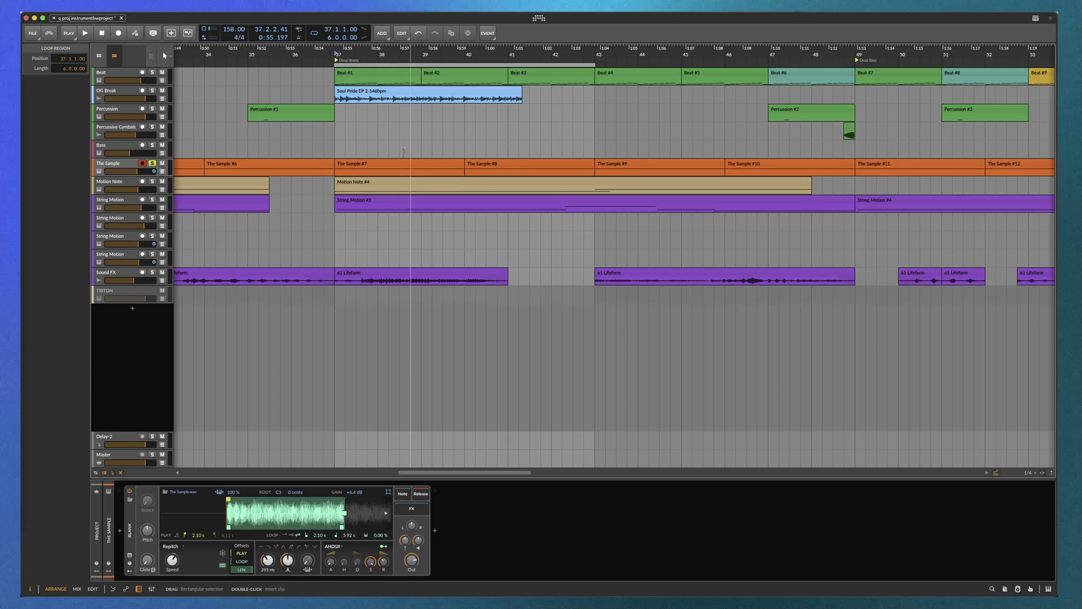
- Inspect the sustained note inside The Sample #7 clip in the note editor and return to the arrangement
double_click(382, 164)
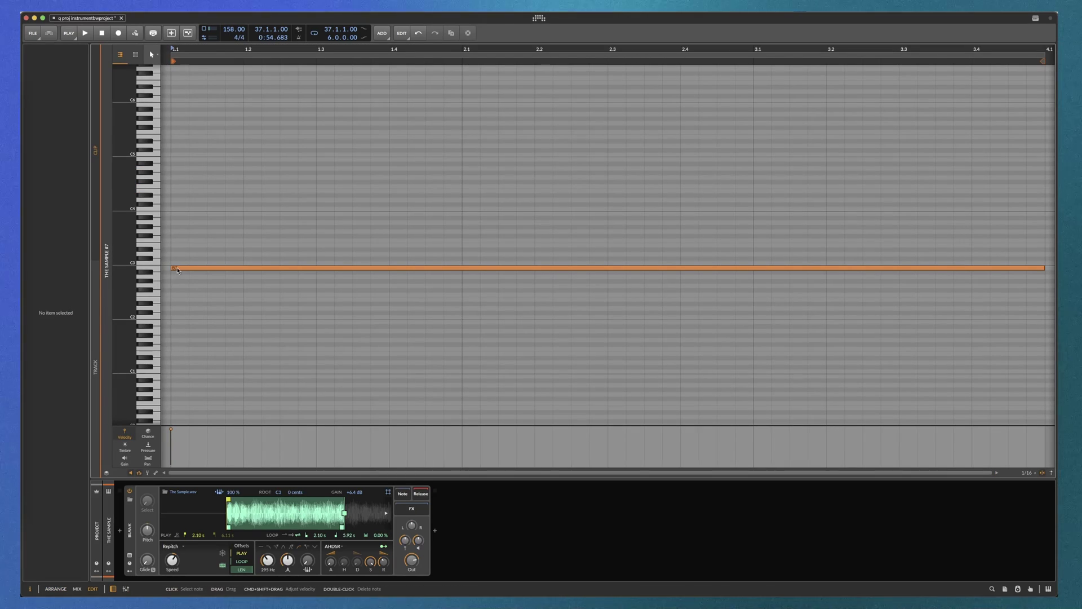
left_click_drag(119, 278, 187, 262)
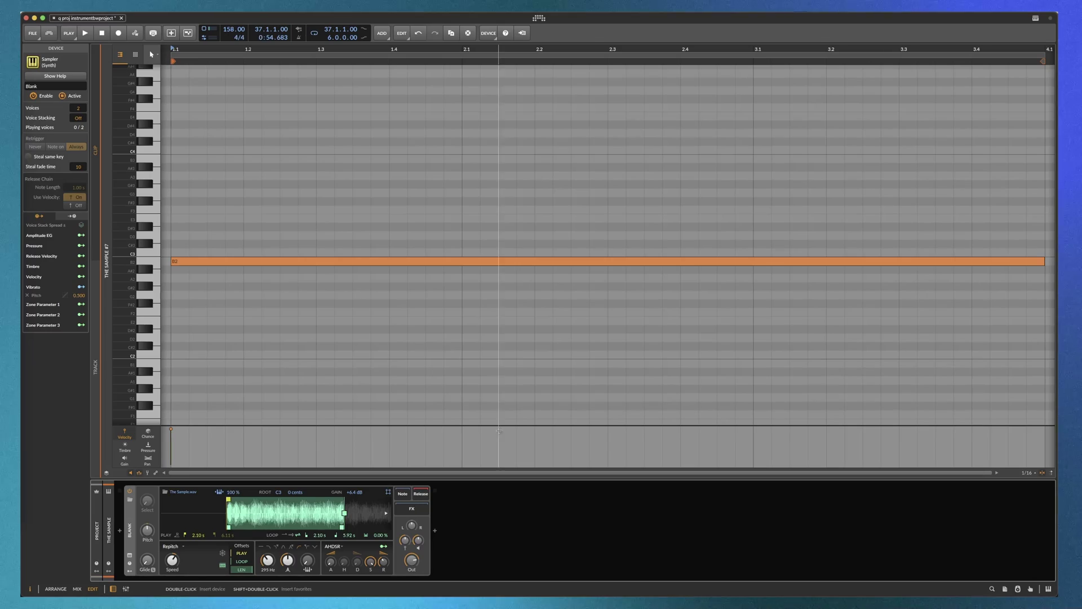
scroll(499, 430, "down", 5)
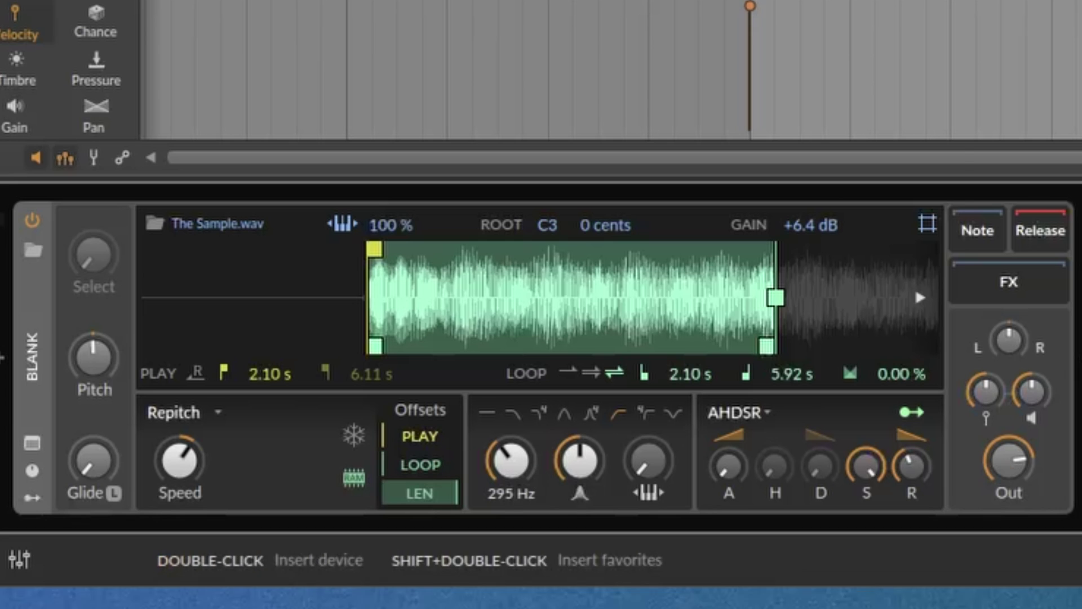
key("Tab")
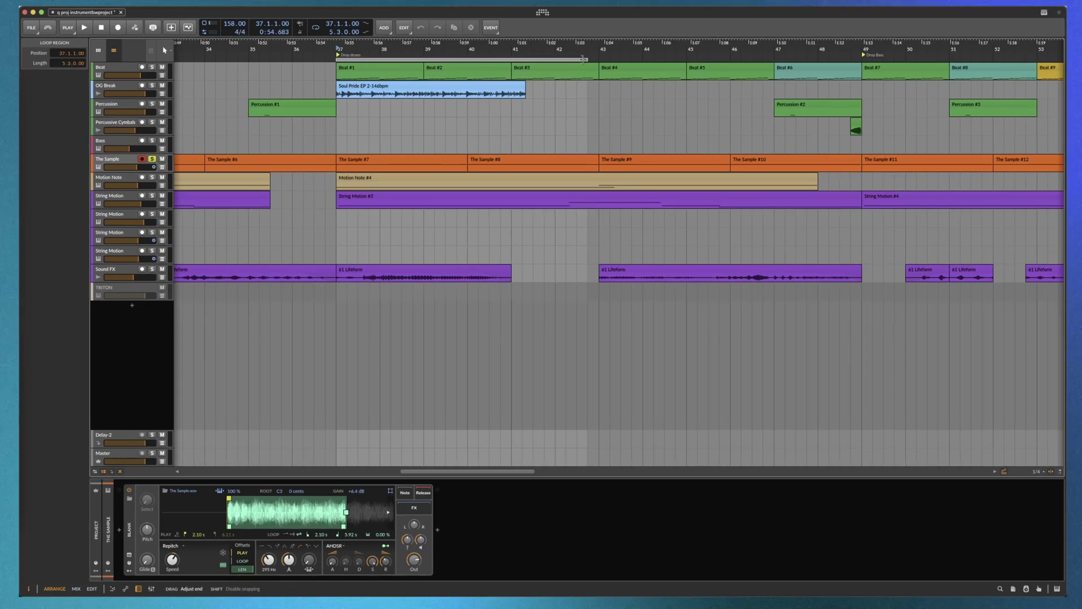
- Shorten the loop region to three bars so it covers only The Sample #7 clip
left_click_drag(583, 59, 469, 58)
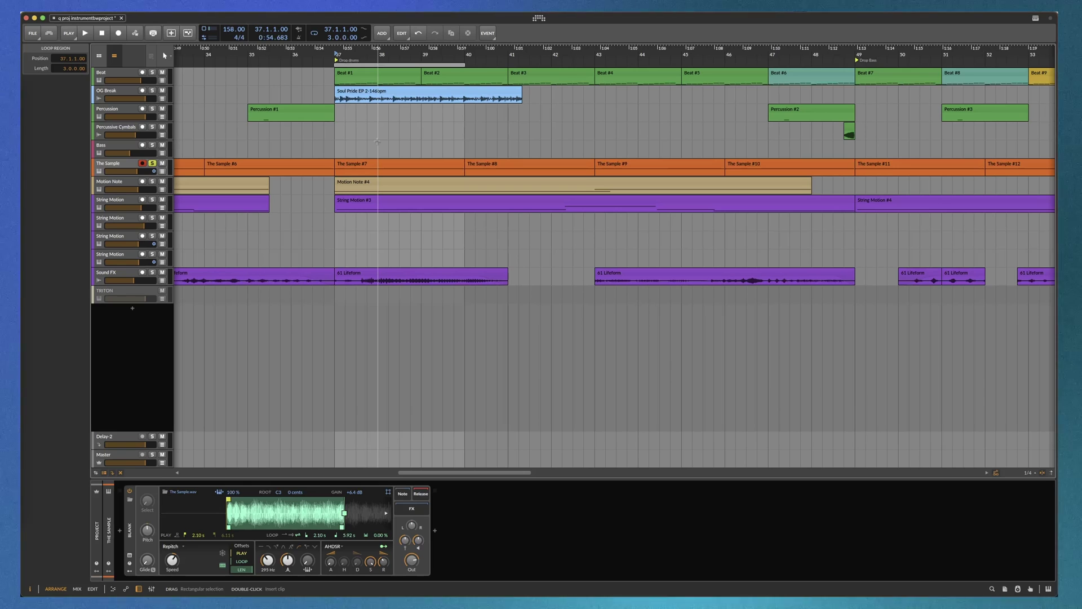
scroll(377, 142, "down", 10)
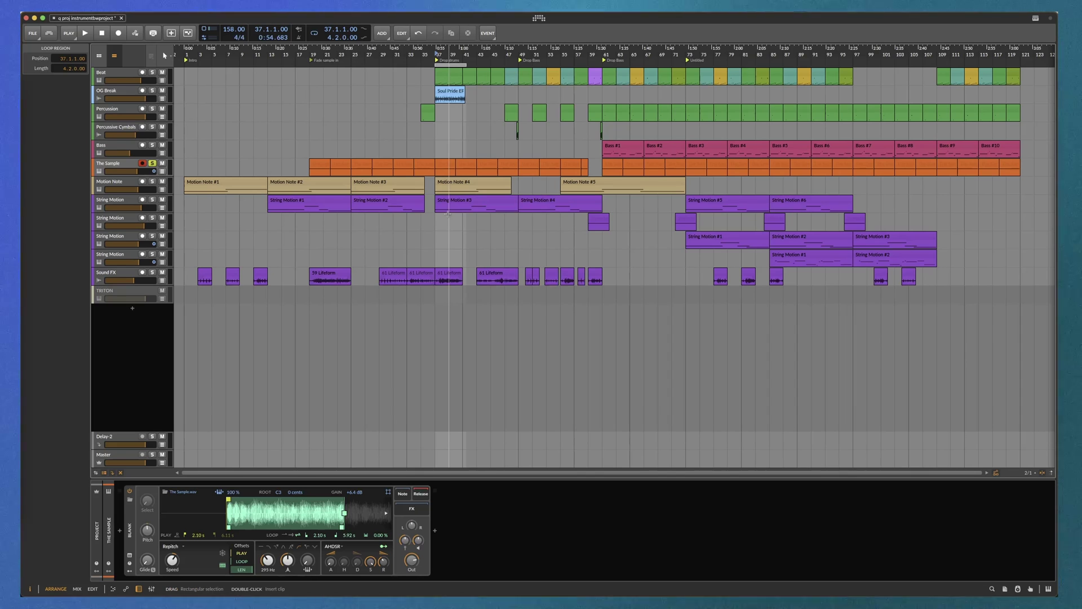
- Select the Motion Note track and extend the loop region from bar 37 to a length of 11 bars
left_click(119, 184)
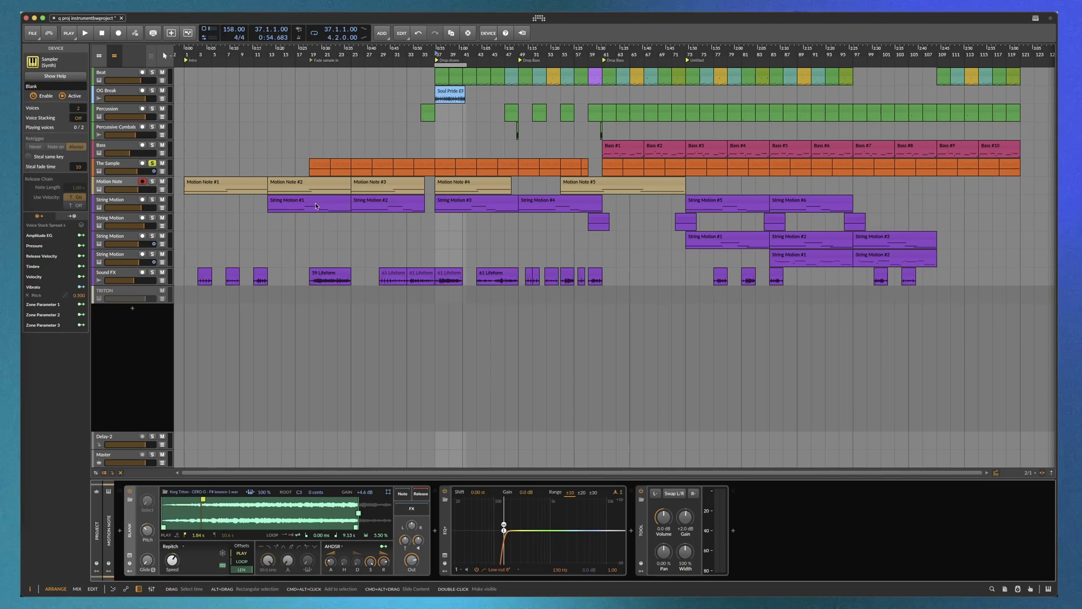
scroll(468, 232, "up", 5)
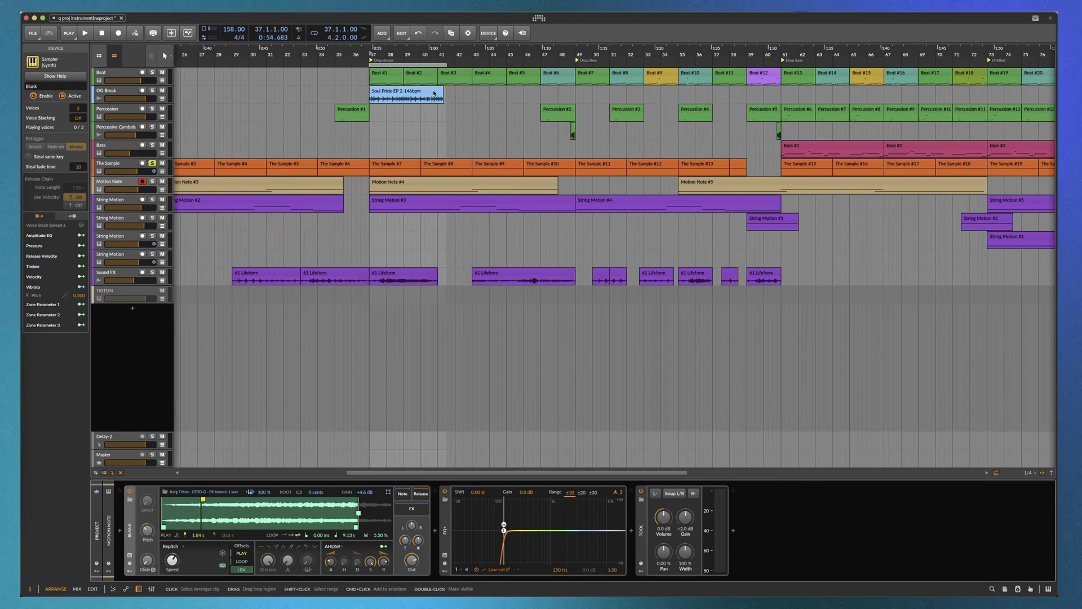
left_click_drag(451, 66, 542, 66)
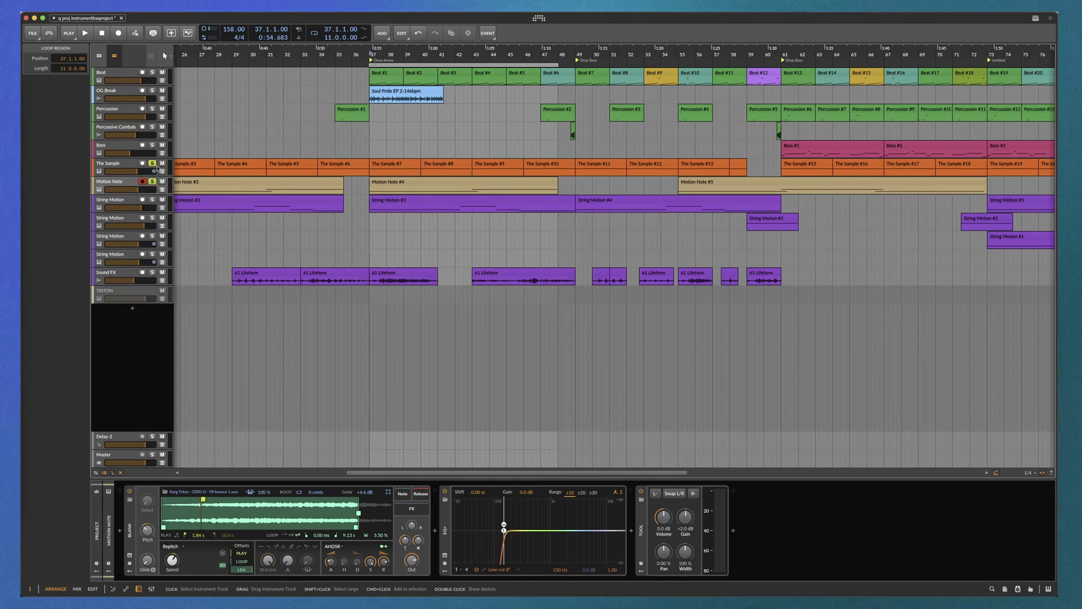
- Check the Pitch transpose value of the Motion Note track's Sampler without changing it
left_click(125, 183)
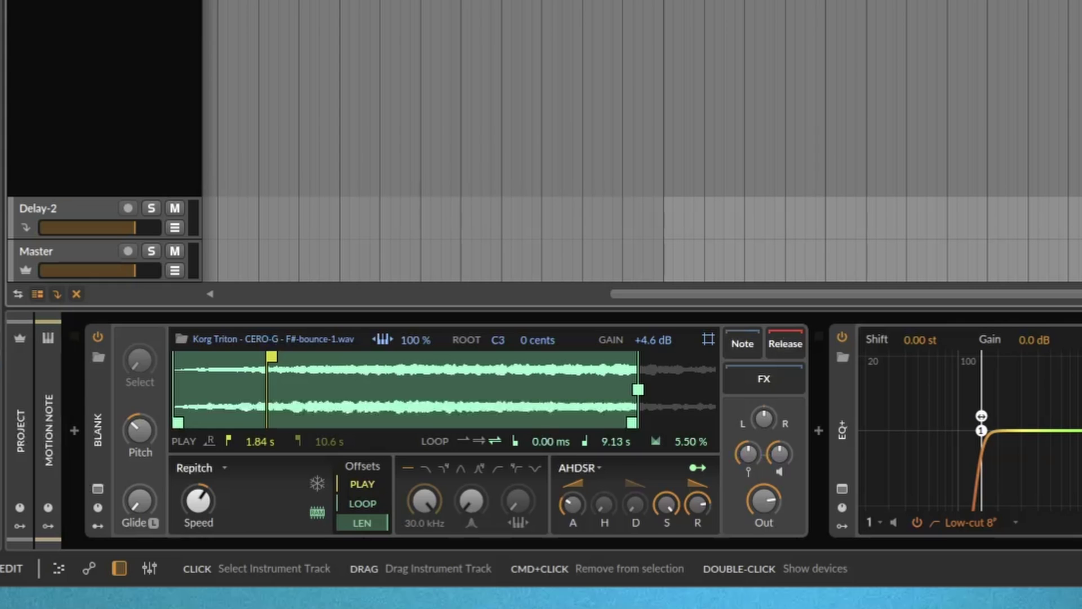
left_click(148, 431, "super")
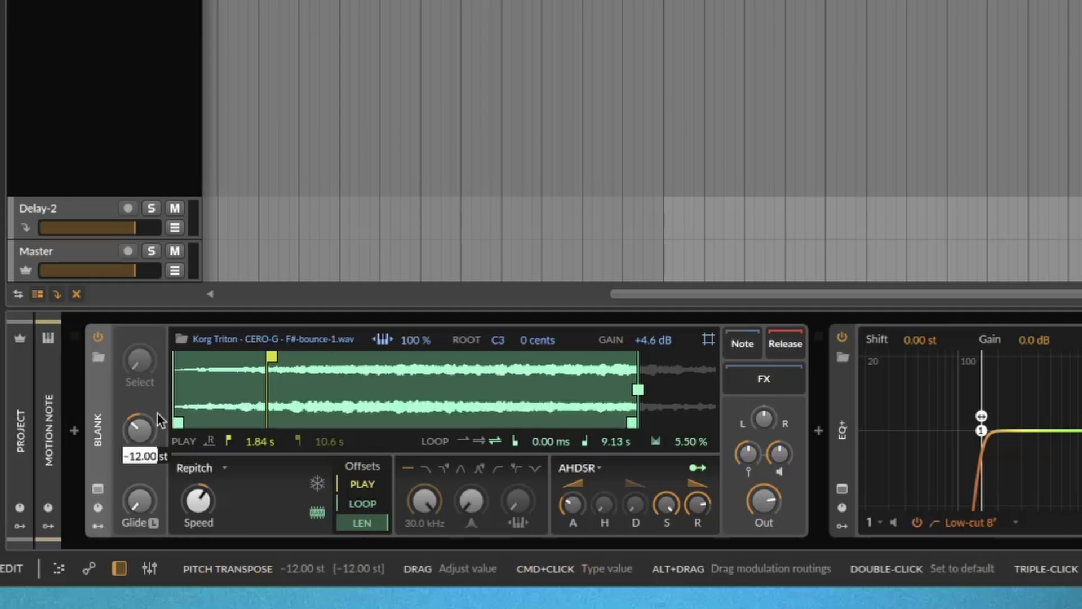
key("Escape")
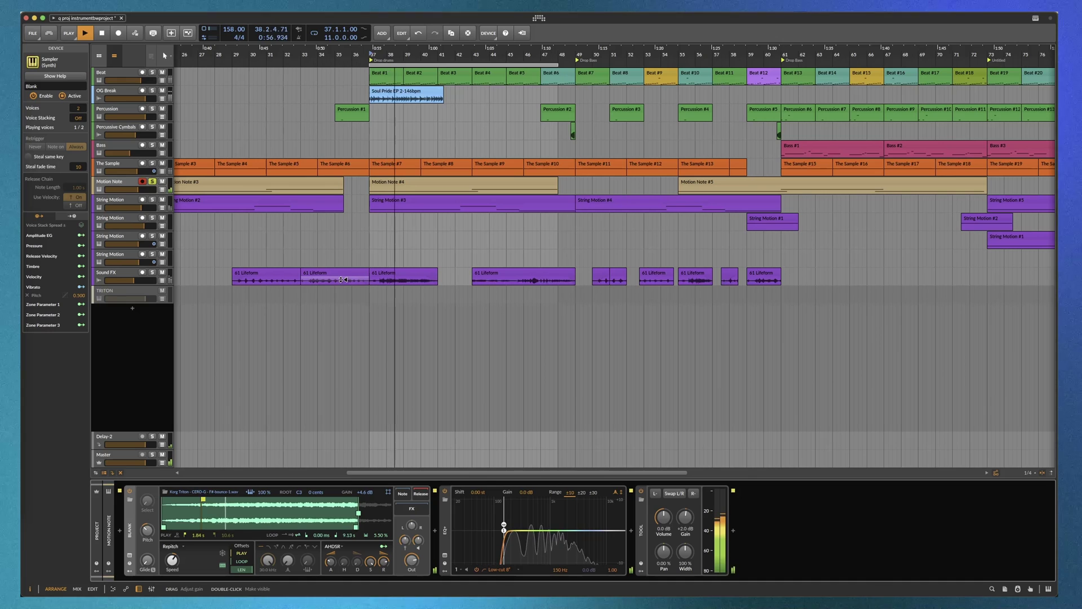
- Listen to the loop with The Sample and Motion Note soloed, stop playback, and unsolo Motion Note
scroll(405, 278, "up", 1)
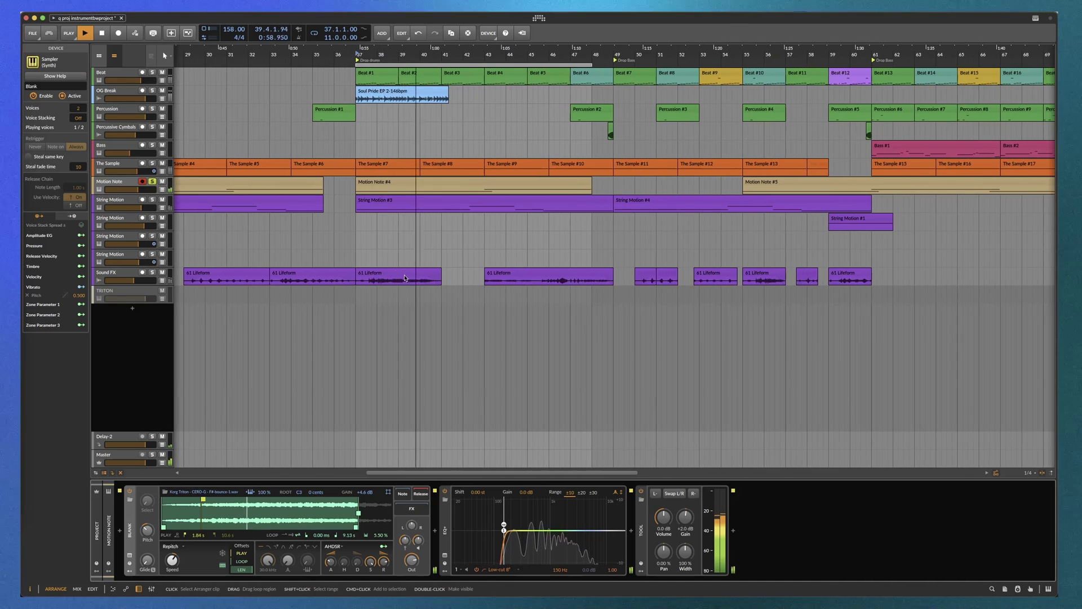
scroll(405, 278, "up", 1)
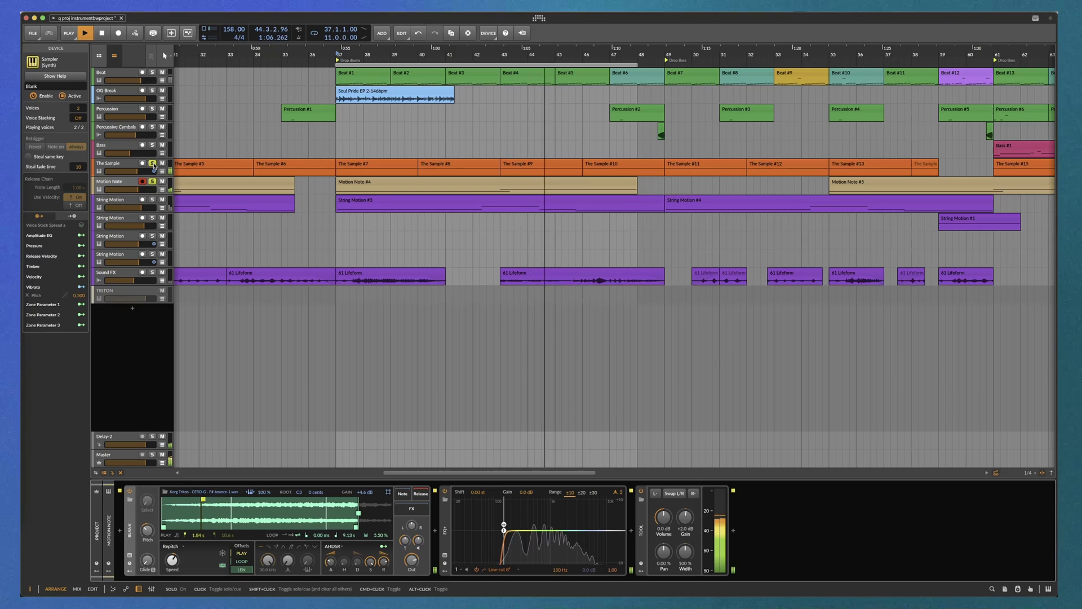
key("space")
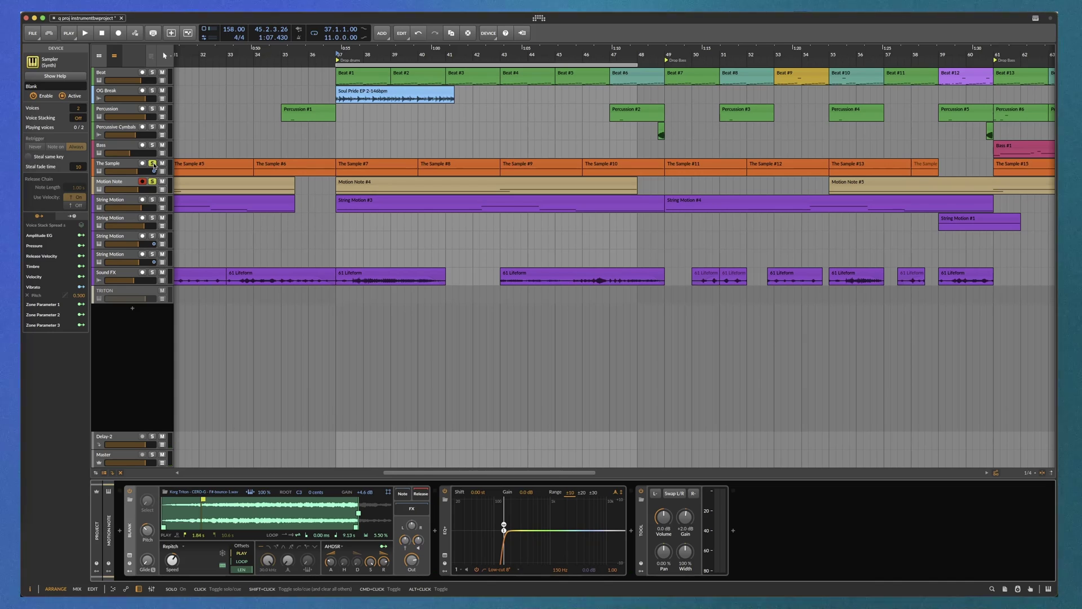
left_click(154, 184)
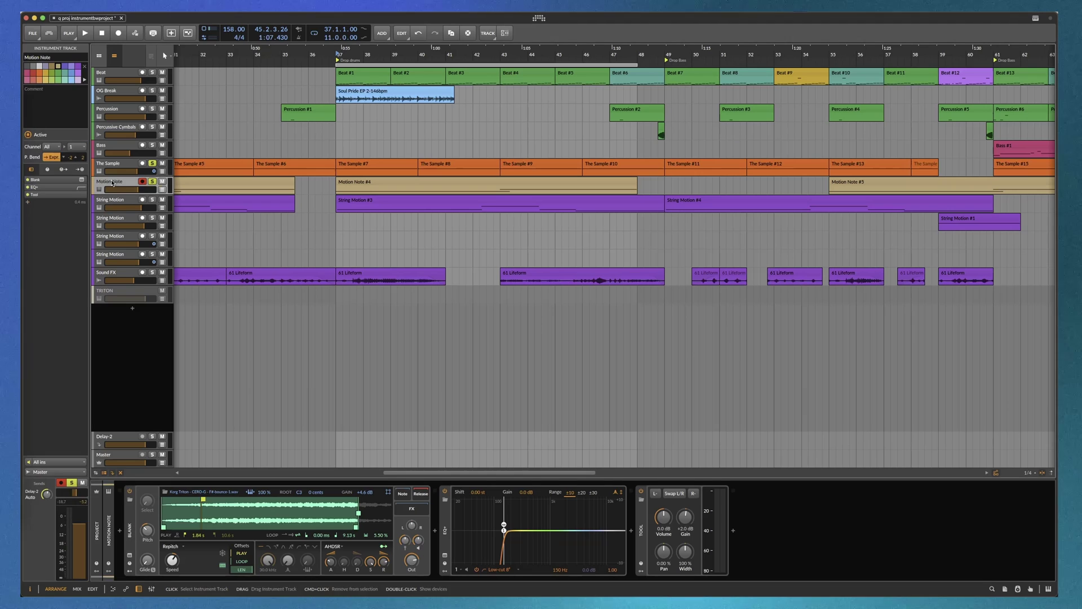
- Activate the deactivated TRITON instrument track and open its plug-in window
left_click(136, 298)
right_click(136, 299)
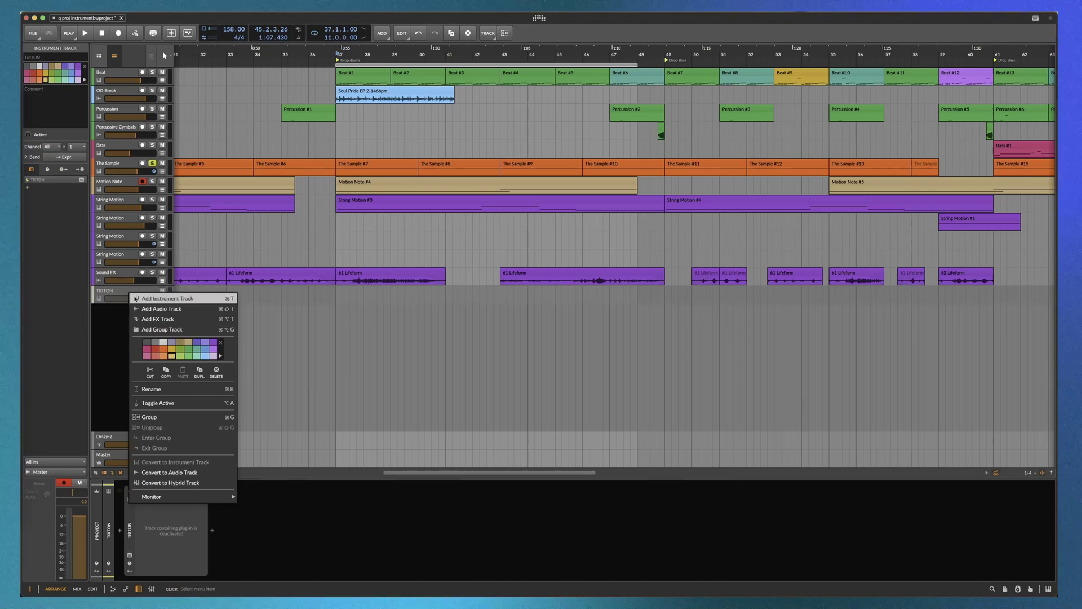
left_click(158, 402)
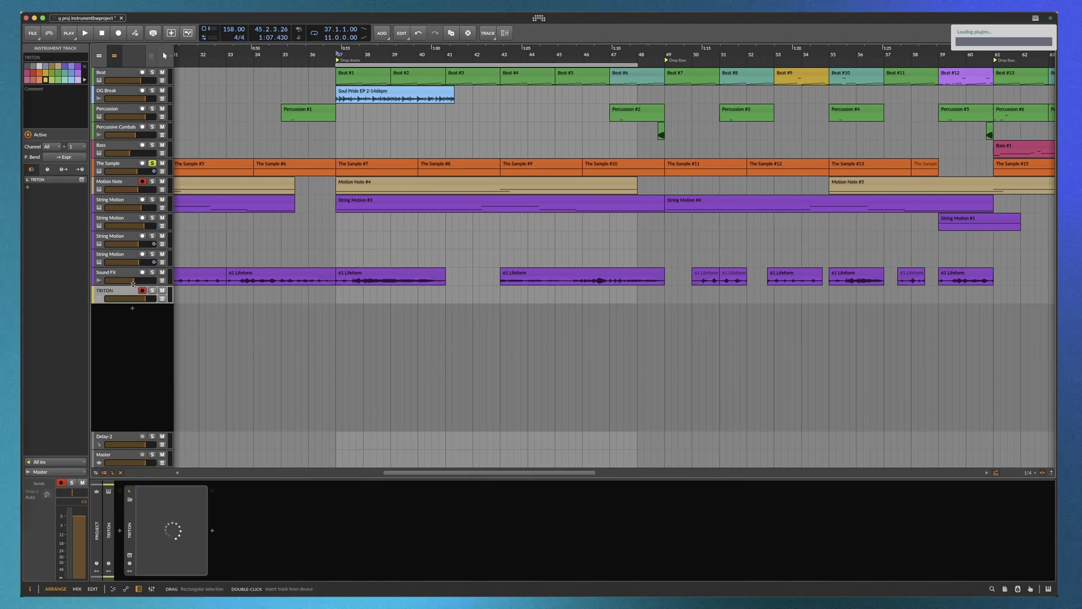
left_click(130, 555)
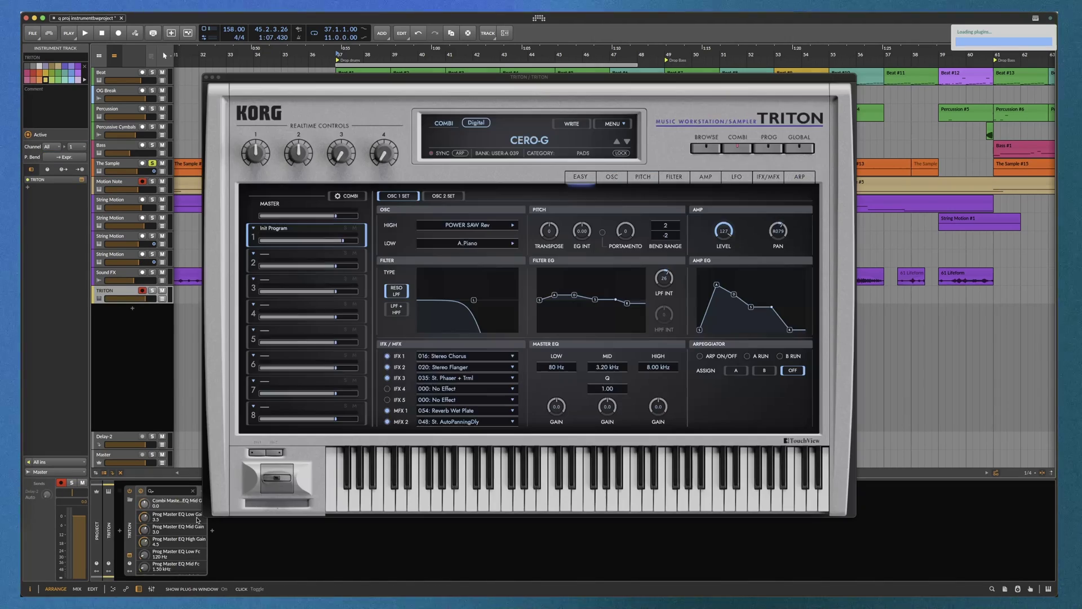
- Look through the User Bank A presets around CERO-G in the TRITON combi browser
left_click(714, 149)
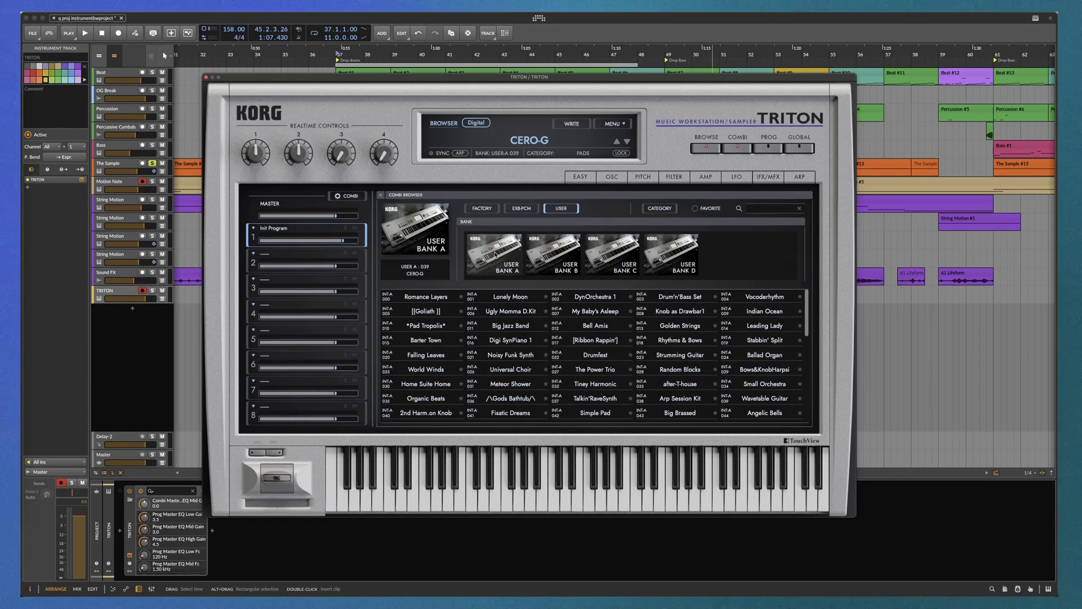
left_click(496, 255)
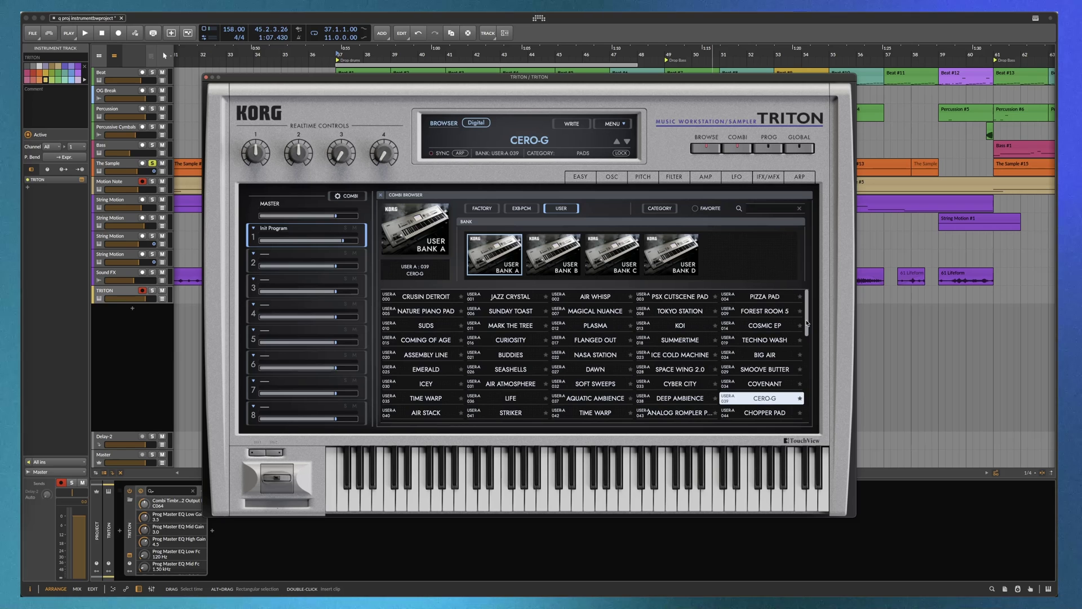
mouse_move(806, 323)
left_mouse_down()
mouse_move(812, 345)
mouse_move(813, 336)
left_mouse_up()
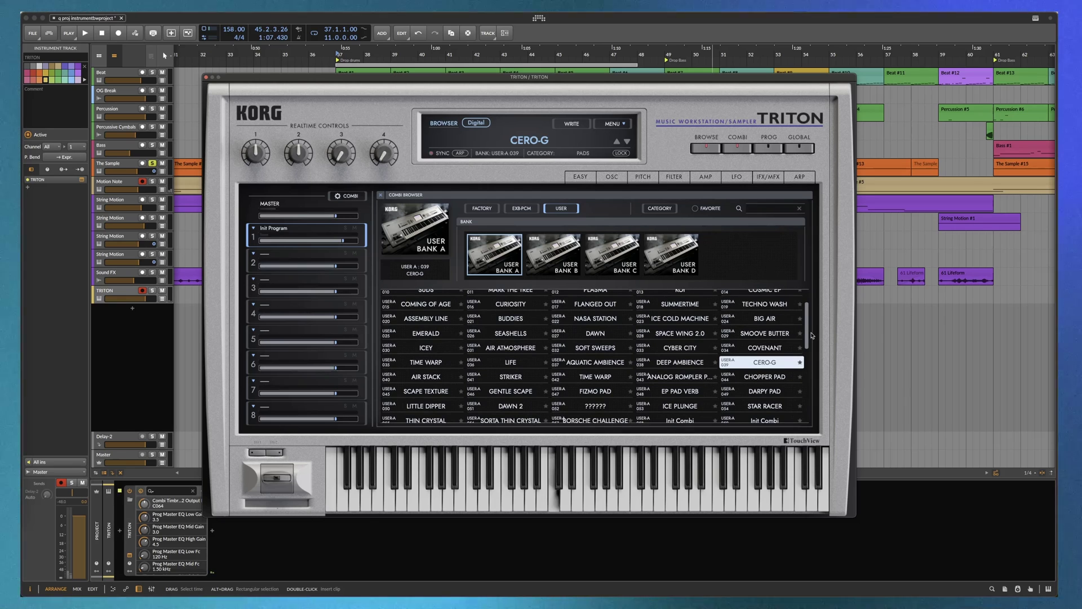
- Solo the TRITON track to audition the CERO-G preset and delete the track from the project
left_click(152, 291)
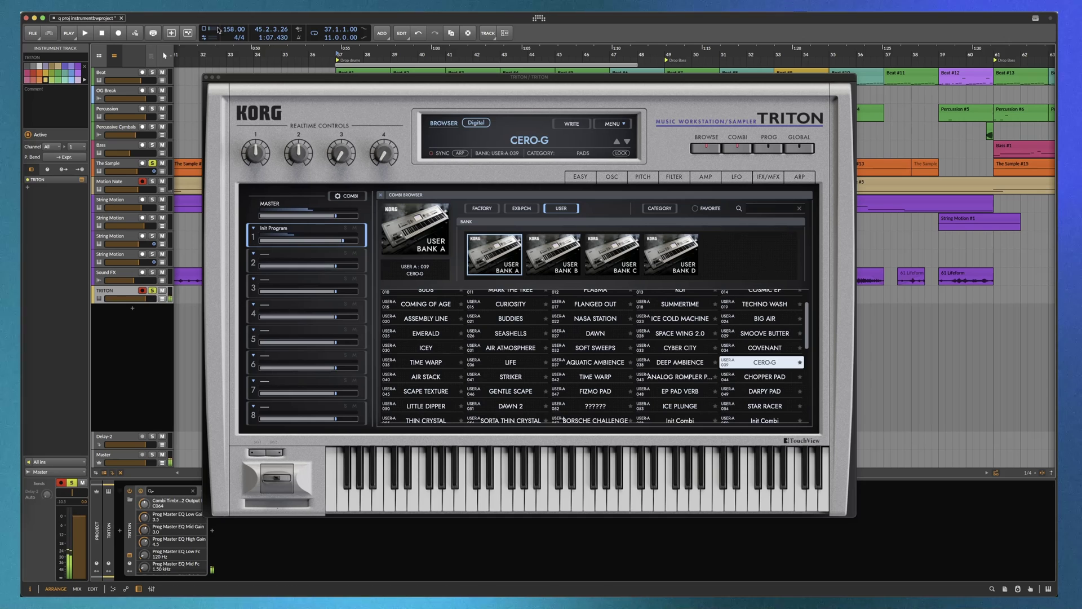
left_click(103, 299)
key("Delete")
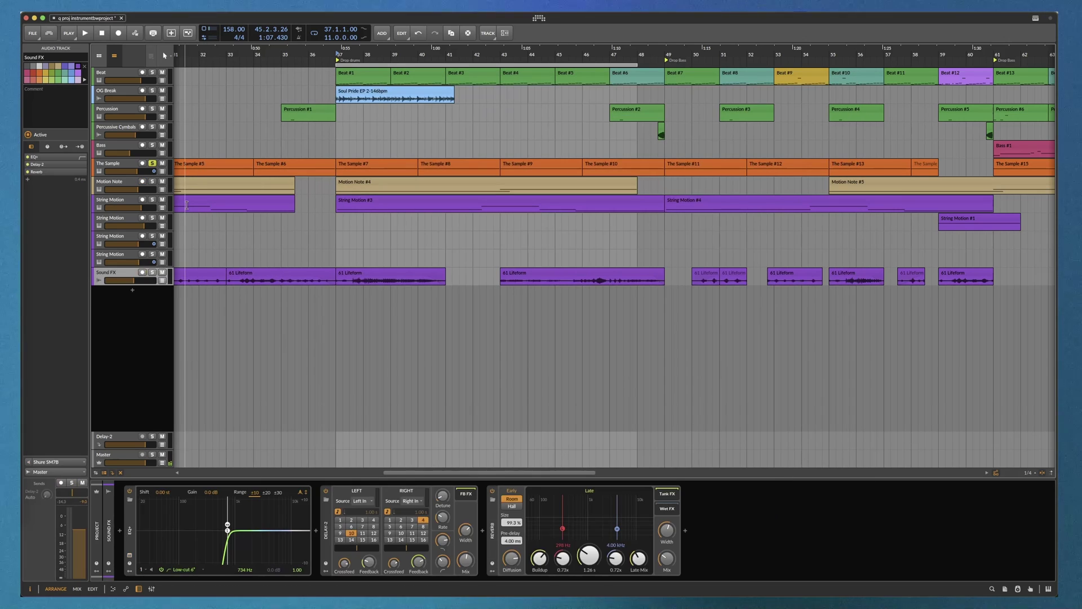
- Solo the first String Motion track and open the preset browser of its TRITON plug-in
left_click(152, 200)
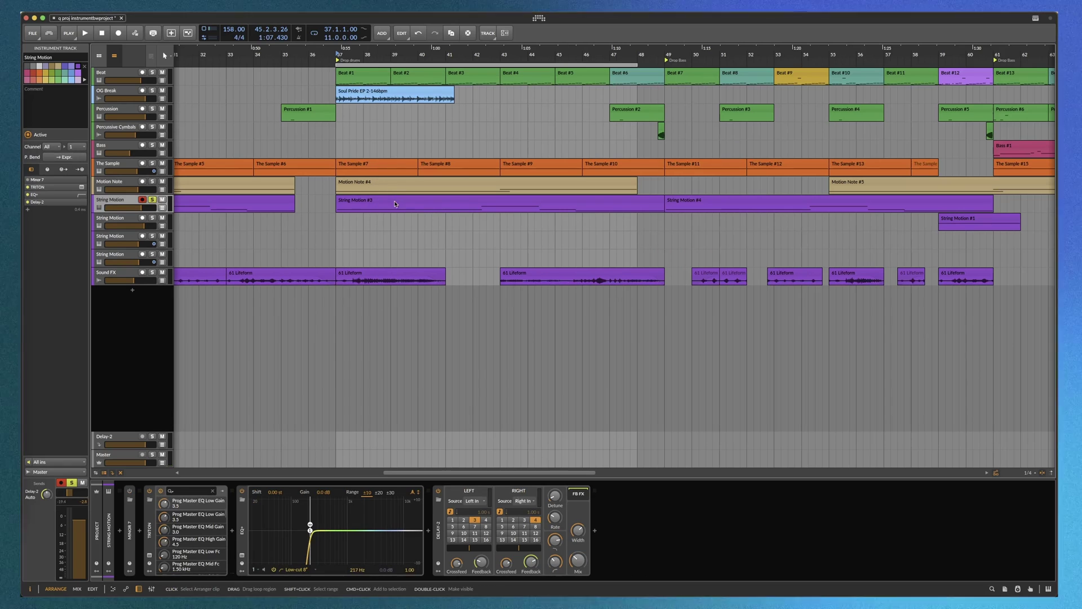
left_click(149, 500)
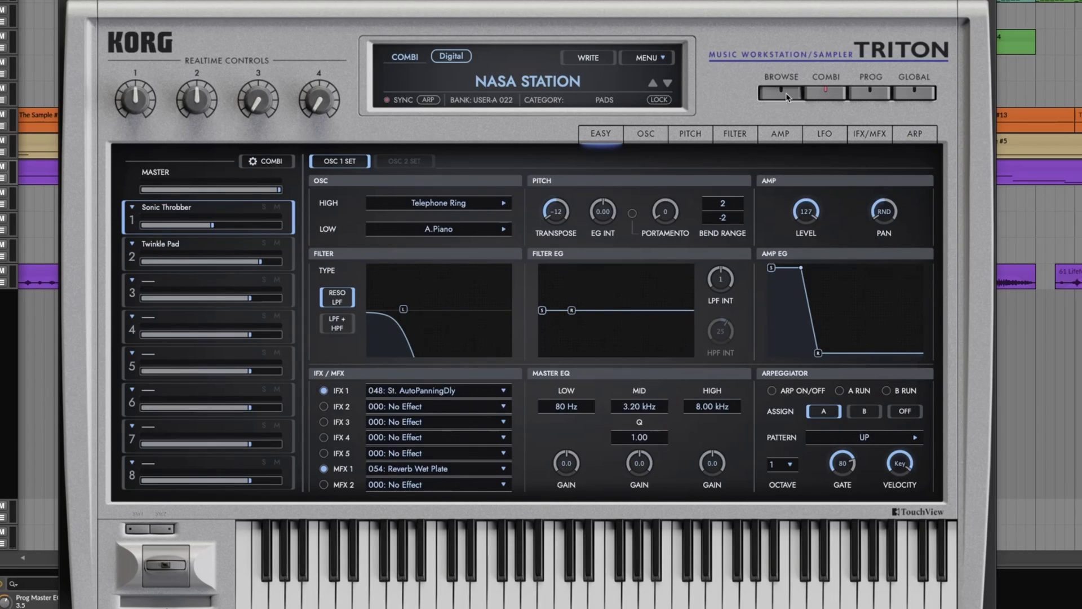
left_click(787, 95)
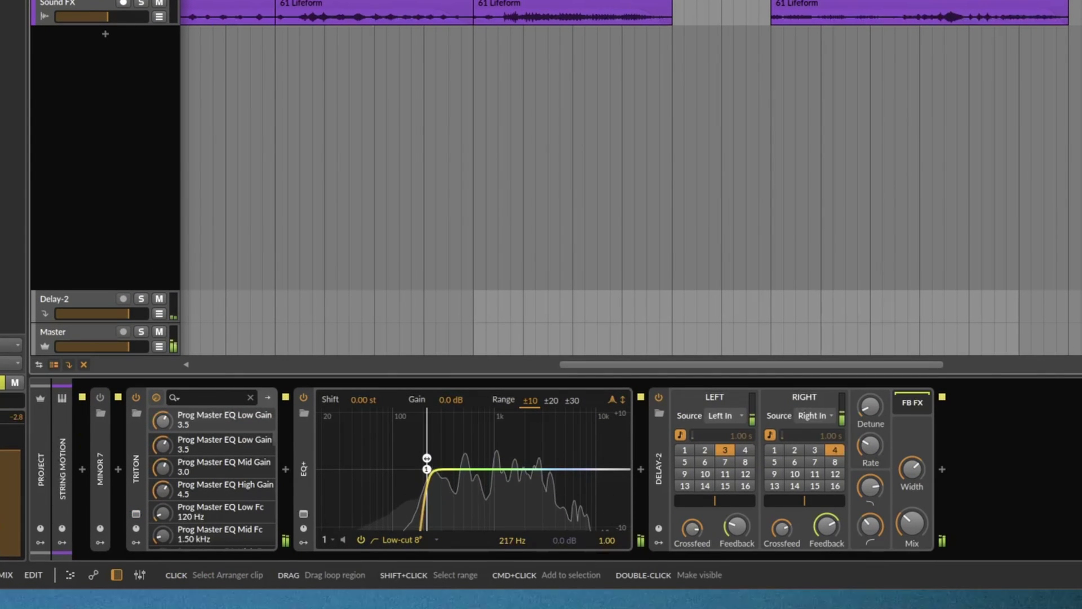
- Audition the first String Motion part with Motion Note and The Sample soloed, extending the loop region from bar 37 to 12 bars
key("e")
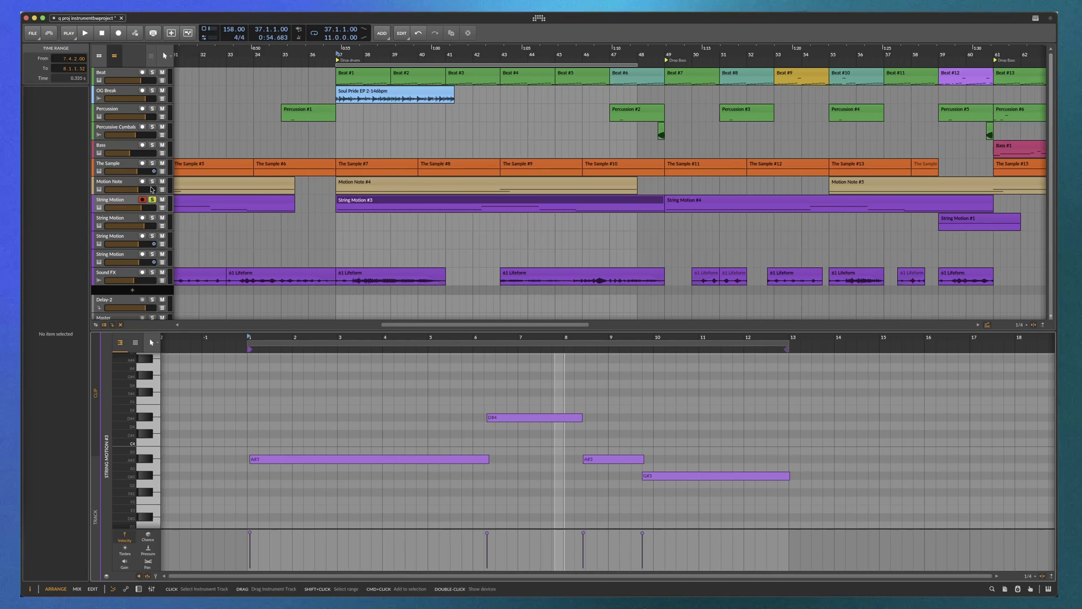
left_click(152, 163)
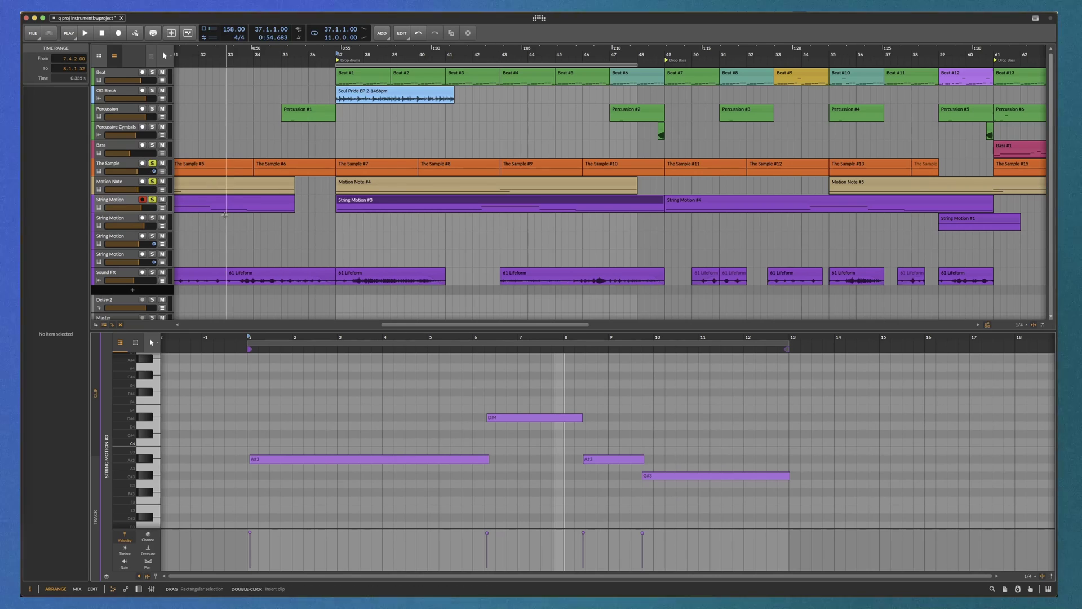
key("space")
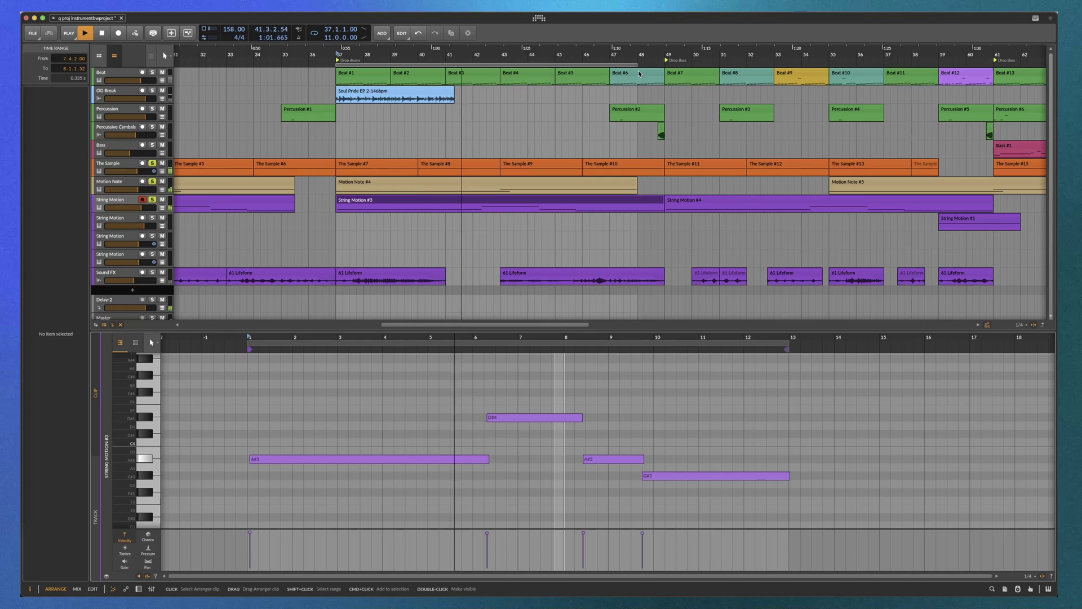
left_click_drag(637, 64, 665, 64)
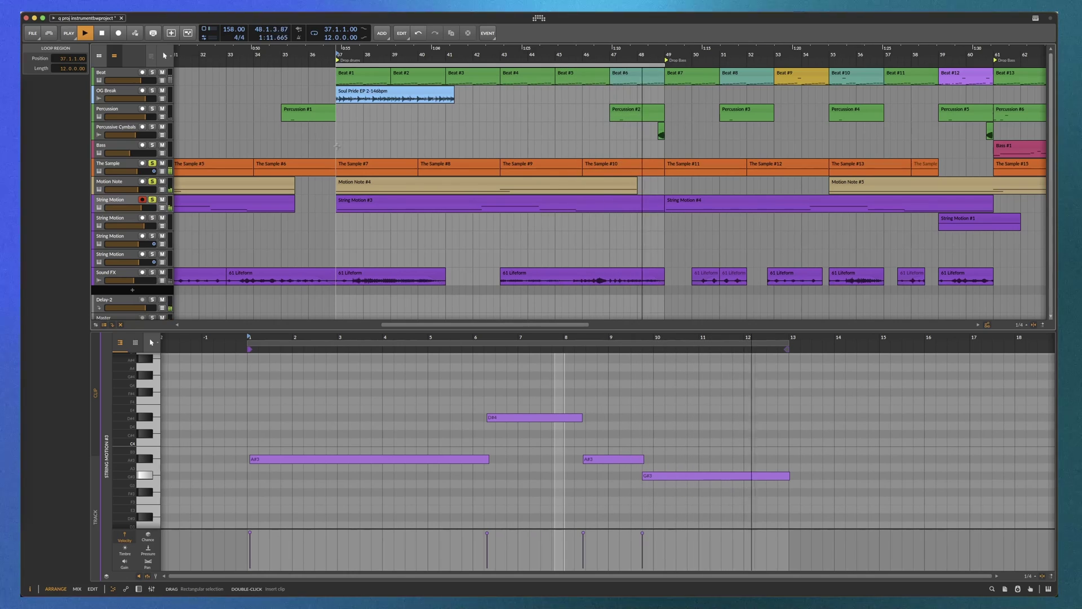
key("space")
- Show the second String Motion track's device chain and play the track soloed from 71.3.1.00
scroll(413, 169, "down", 2)
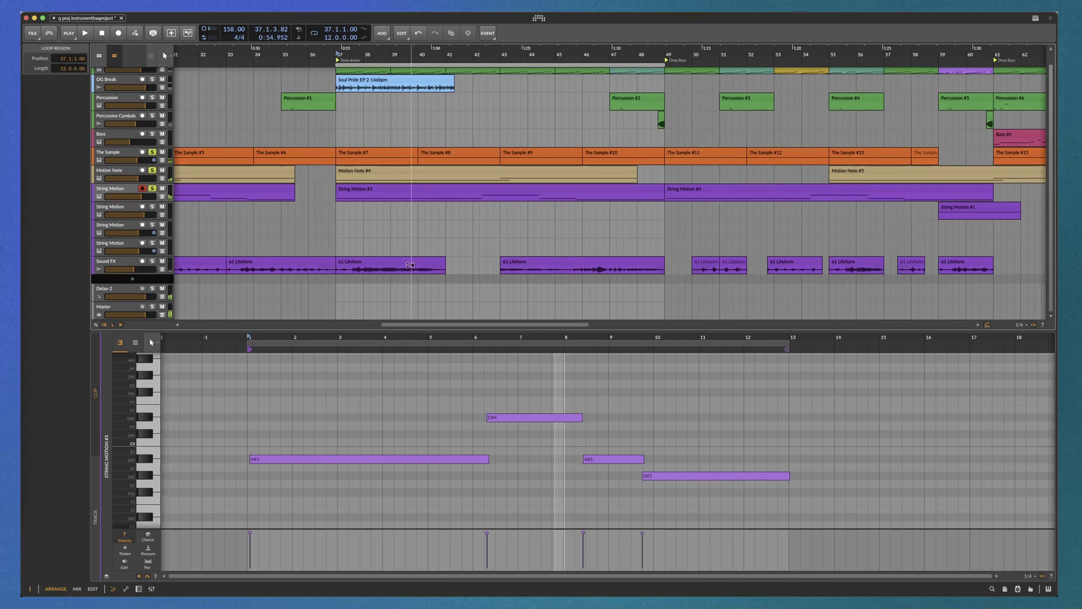
scroll(412, 169, "down", 3)
scroll(406, 256, "right", 10)
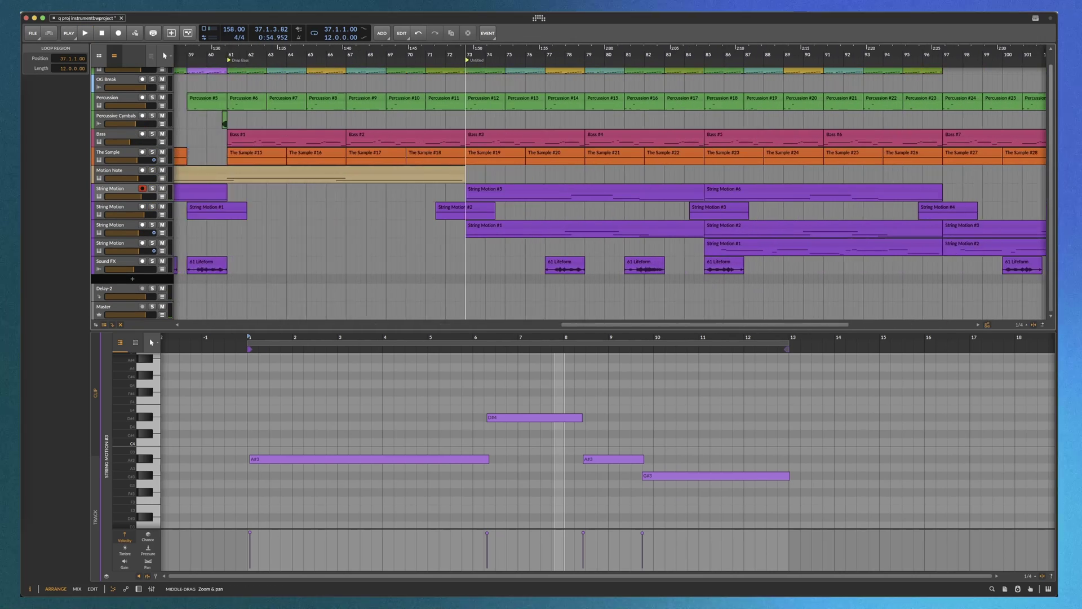
left_click(384, 250)
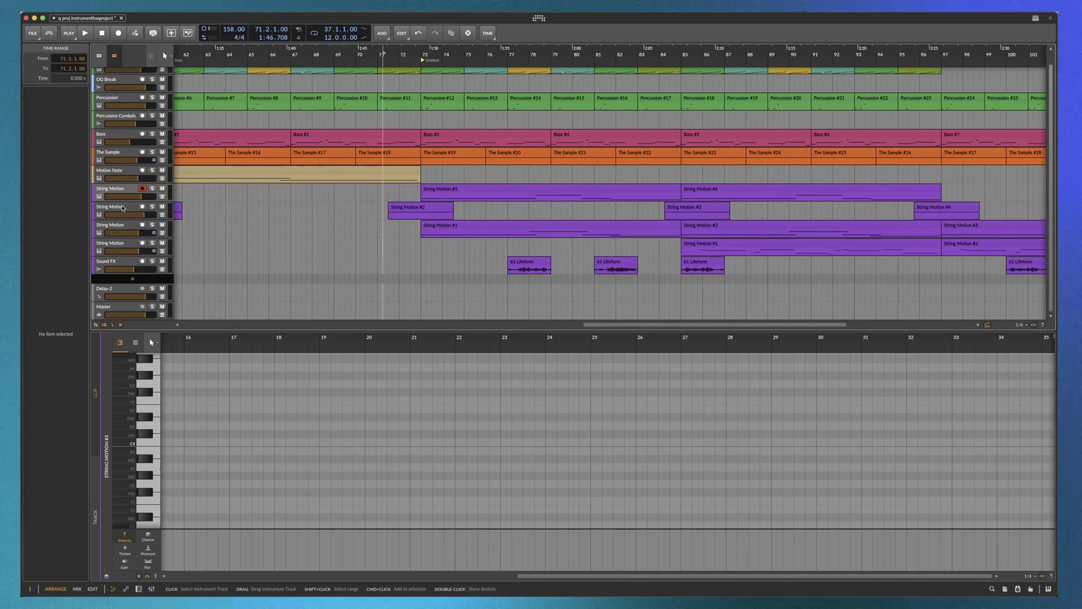
double_click(122, 208)
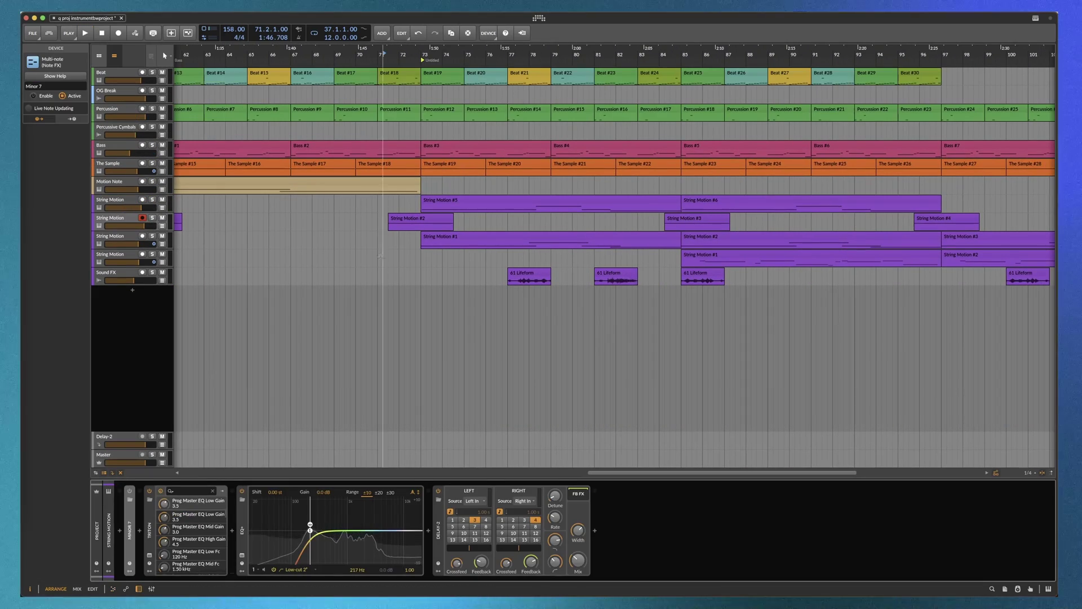
left_click(383, 221)
key("space")
left_click(152, 218)
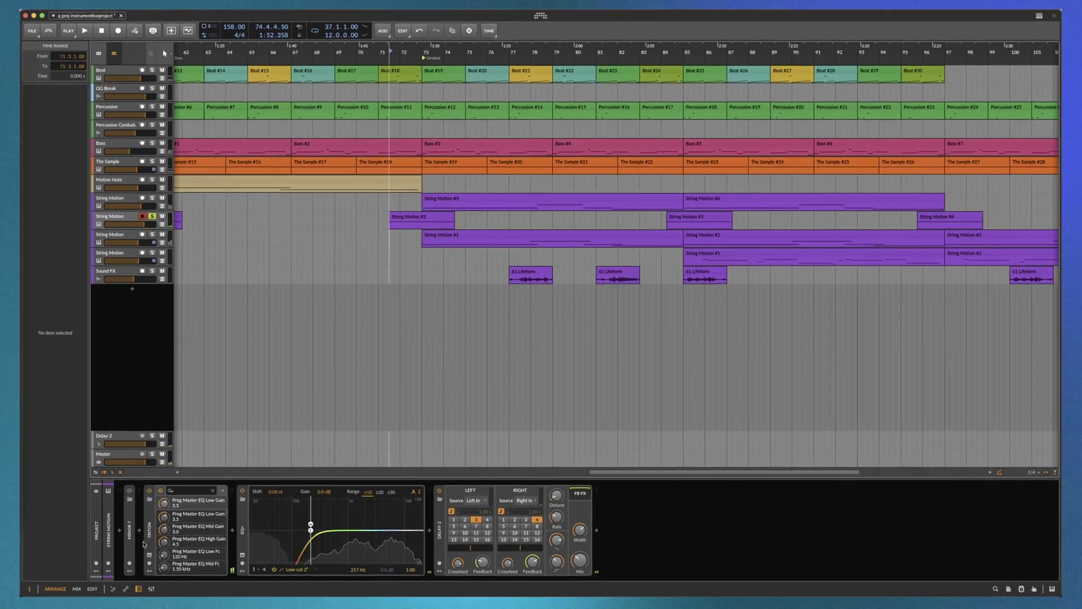
- Inspect the DEEP AMBIENCE preset among the user presets in the second String Motion track's TRITON combi browser, and close the plug-in
left_click(148, 554)
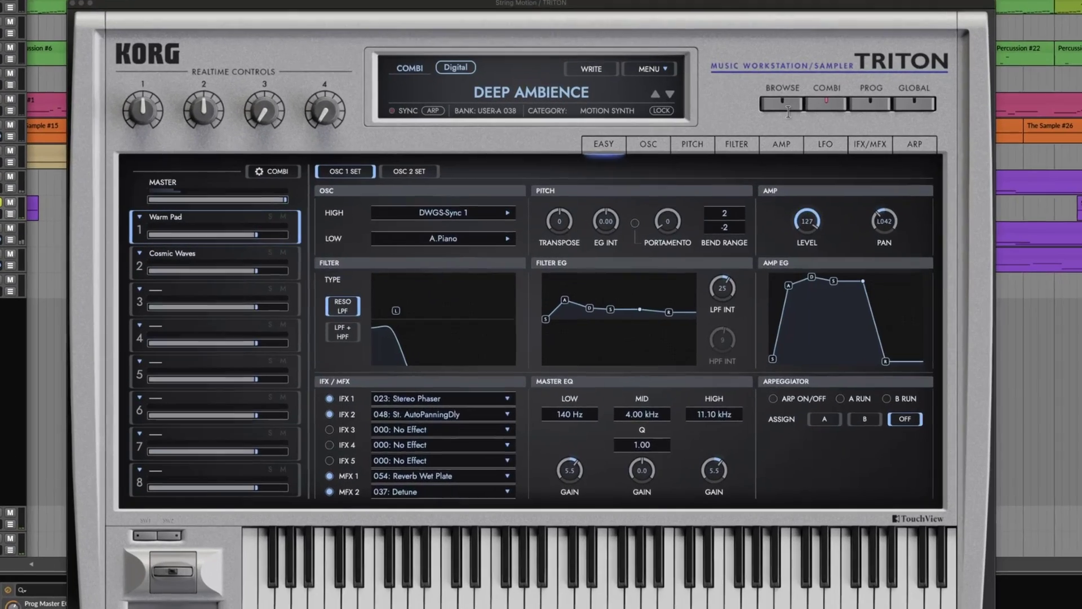
left_click(789, 108)
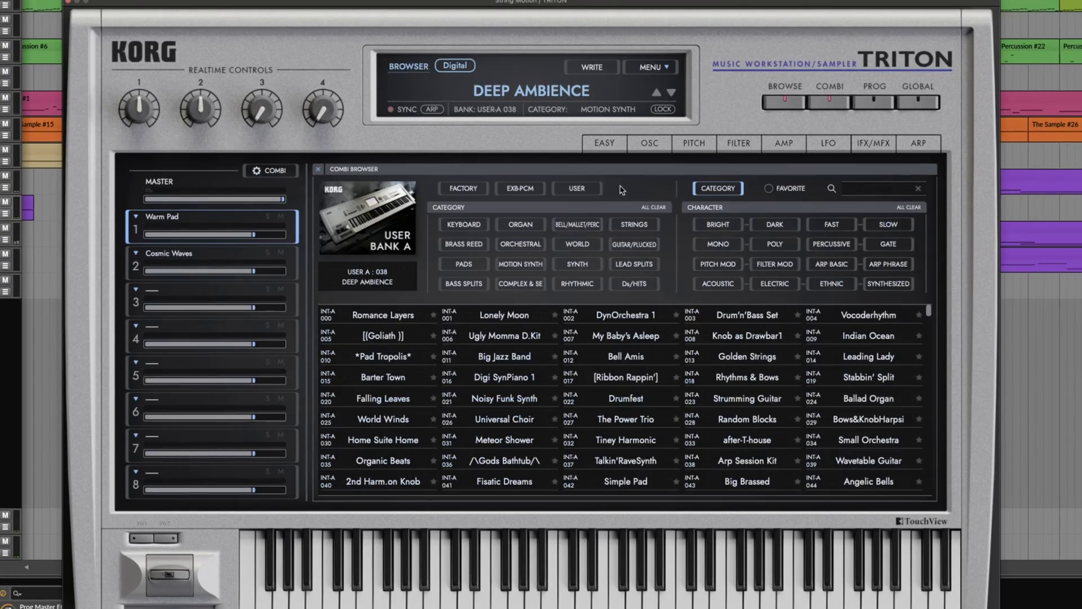
left_click(590, 190)
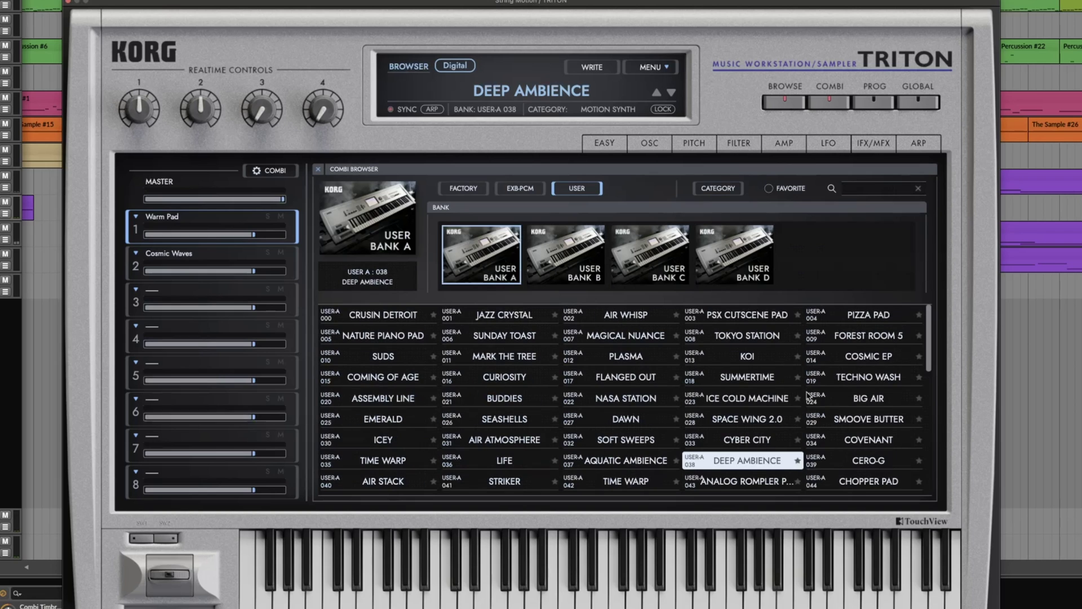
left_click(68, 2)
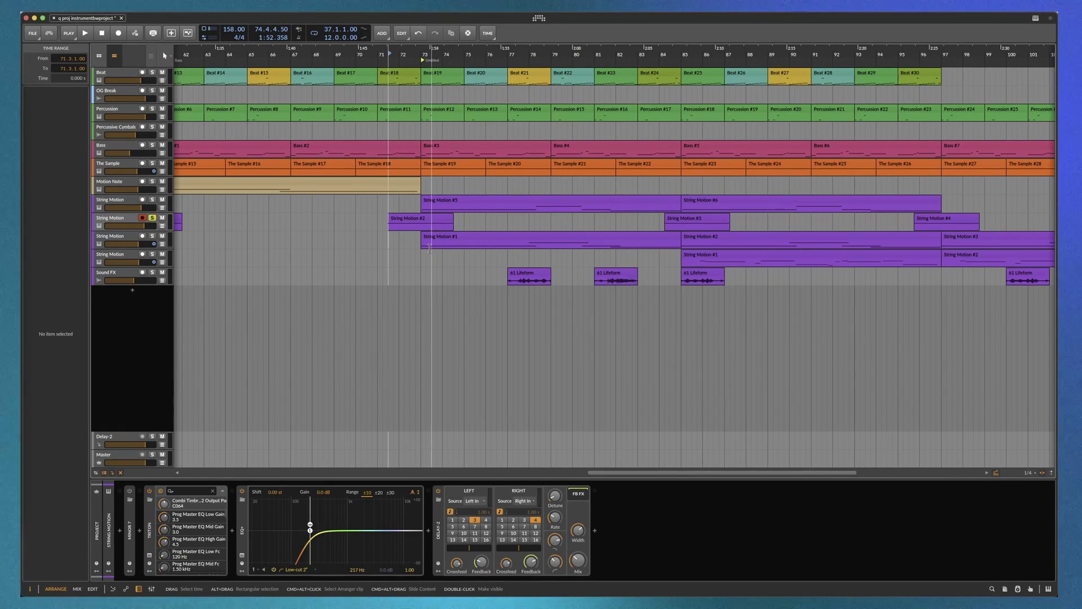
- Audition the second String Motion part together with the first String Motion, Motion Note and The Sample soloed
scroll(473, 258, "down", 3)
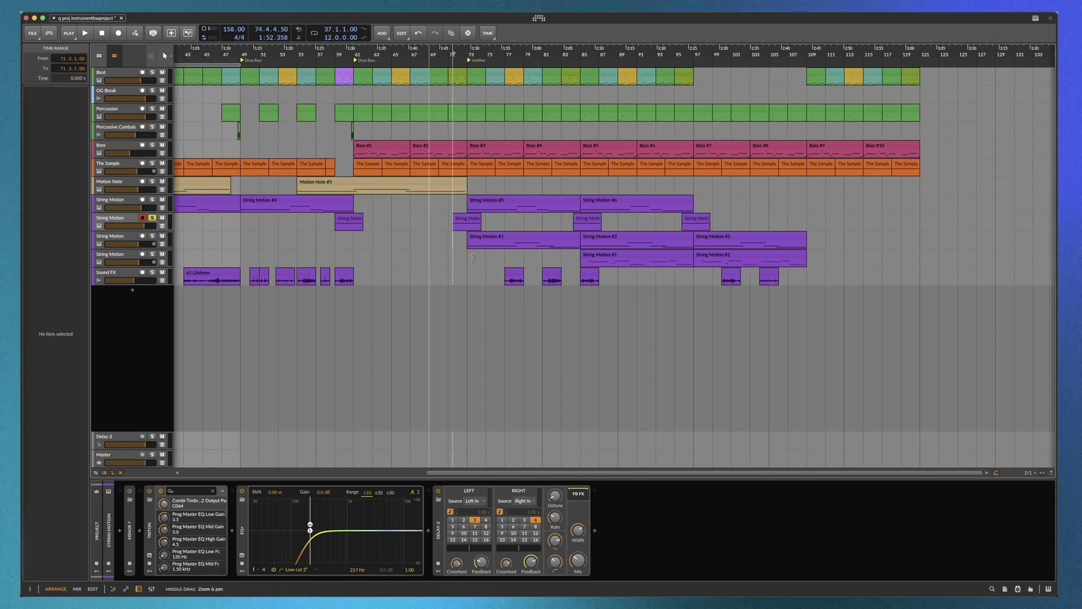
scroll(472, 96, "up", 3)
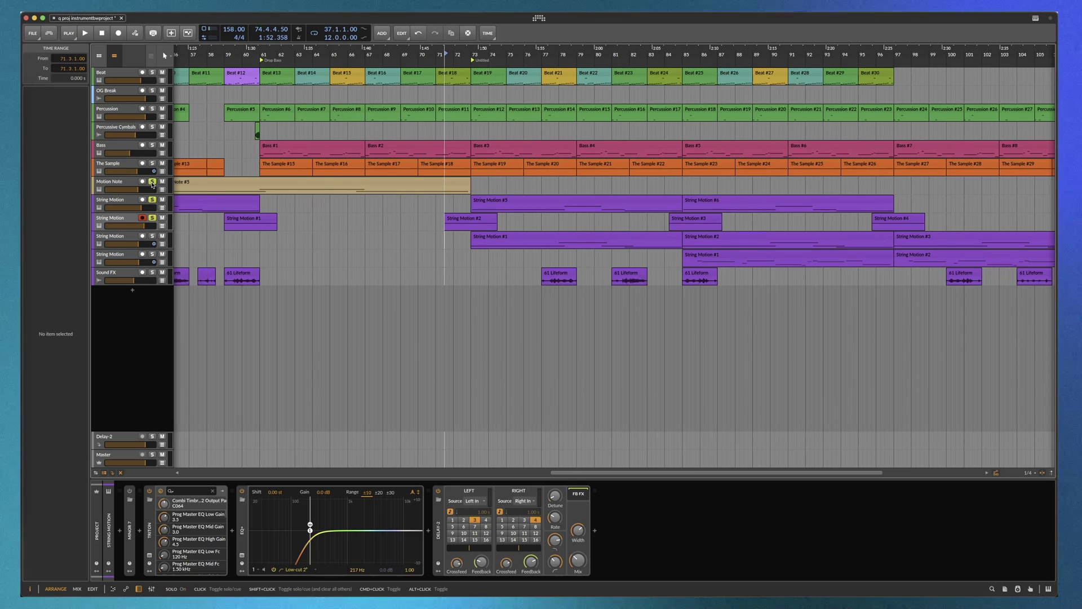
key("space")
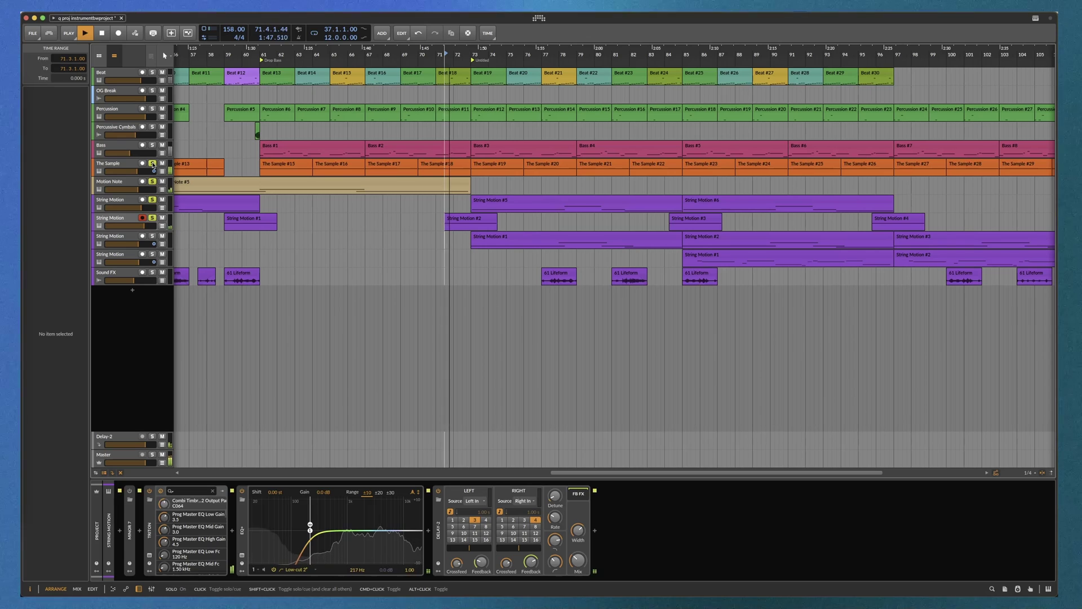
left_click(152, 164)
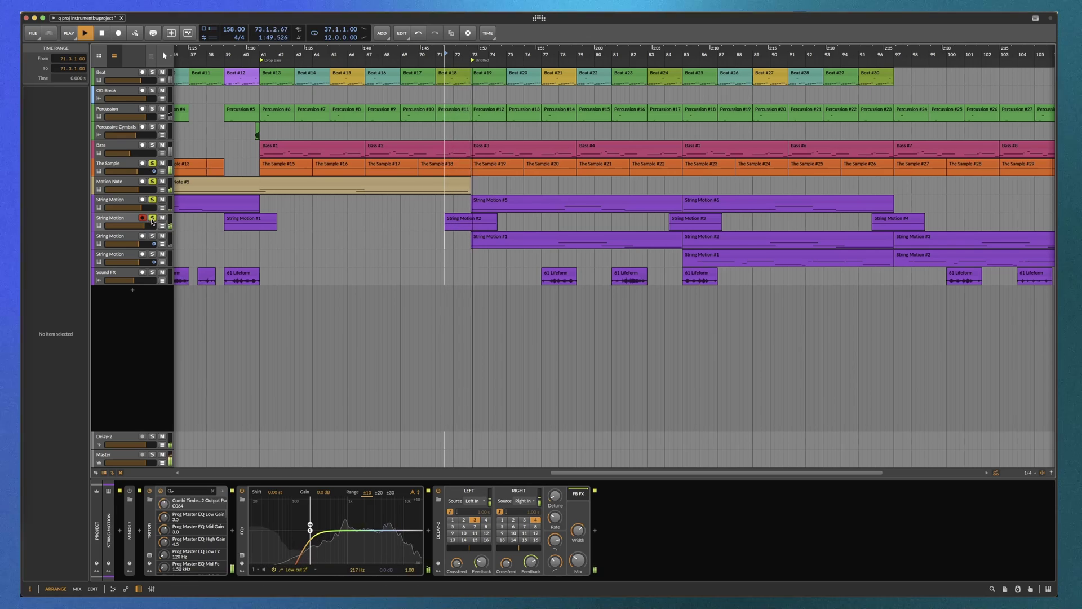
key("space")
- Turn off solo on the first two String Motion tracks, Motion Note and The Sample
left_click(152, 217)
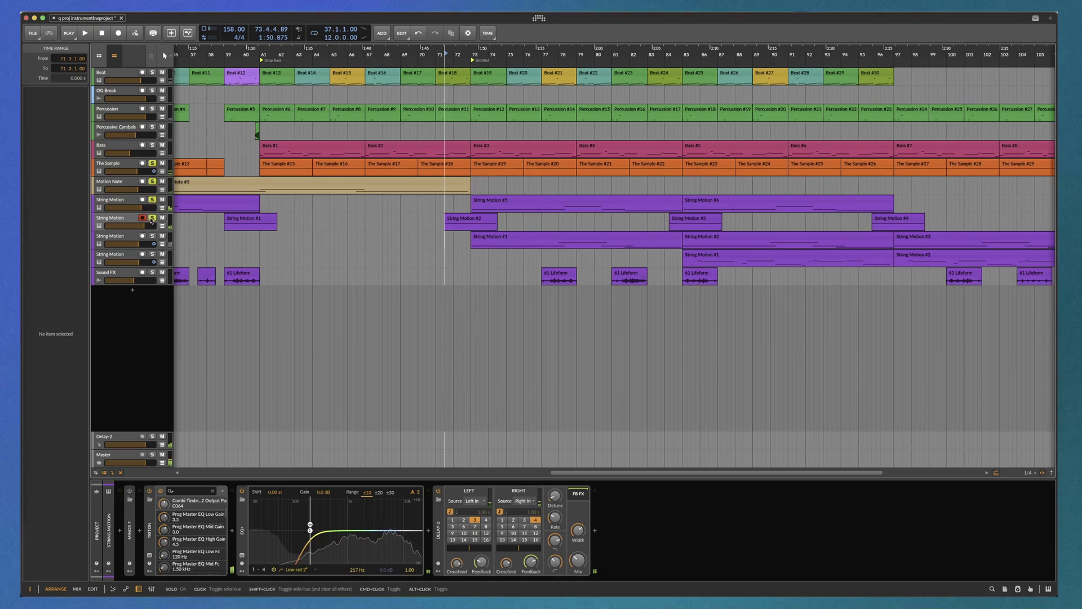
left_click(152, 200)
left_click(152, 182)
left_click(153, 164)
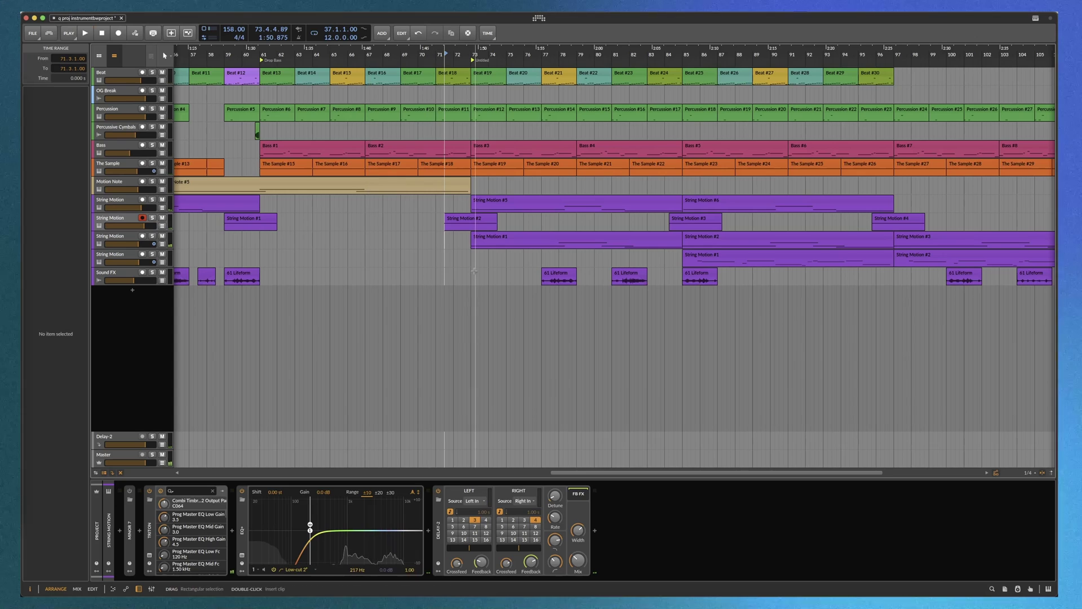
- Set the play position to bar 73 and show User Bank A in the third String Motion track's TRITON prog browser
scroll(423, 260, "right", 2)
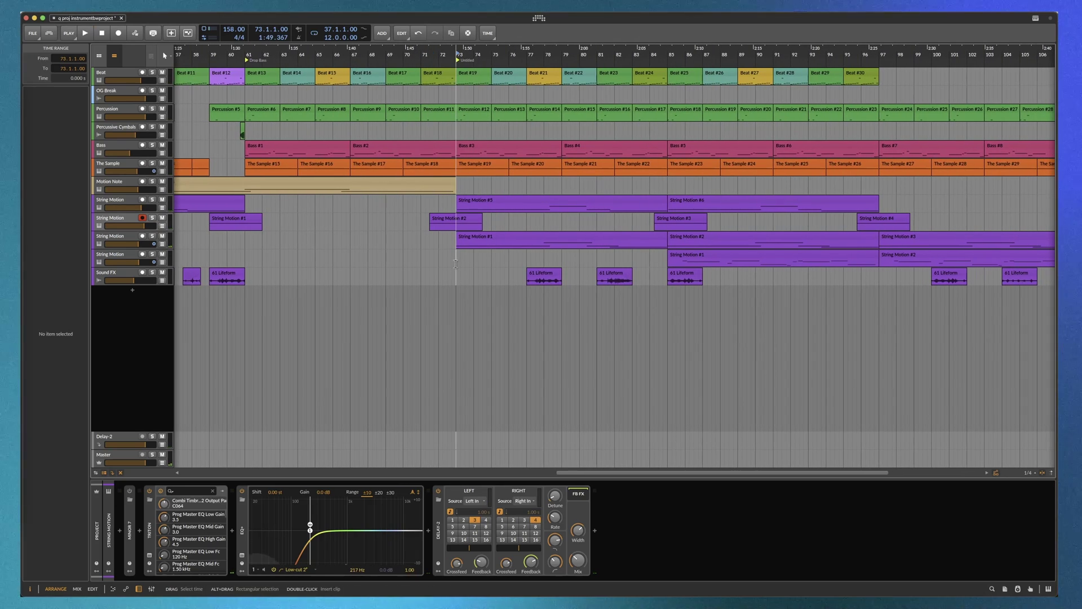
left_click(132, 237)
scroll(394, 338, "right", 3)
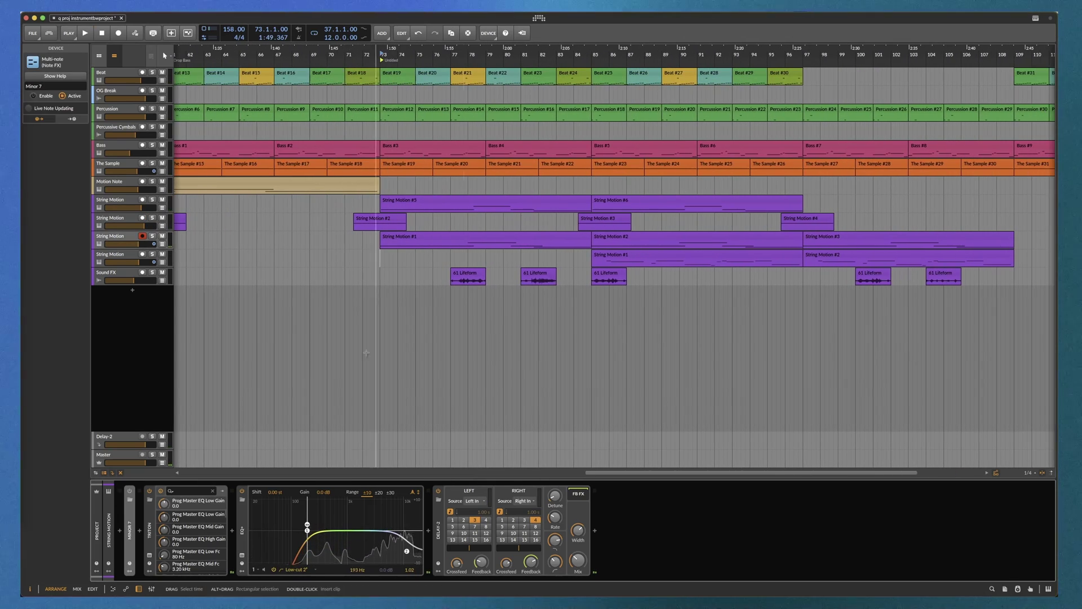
left_click(149, 556)
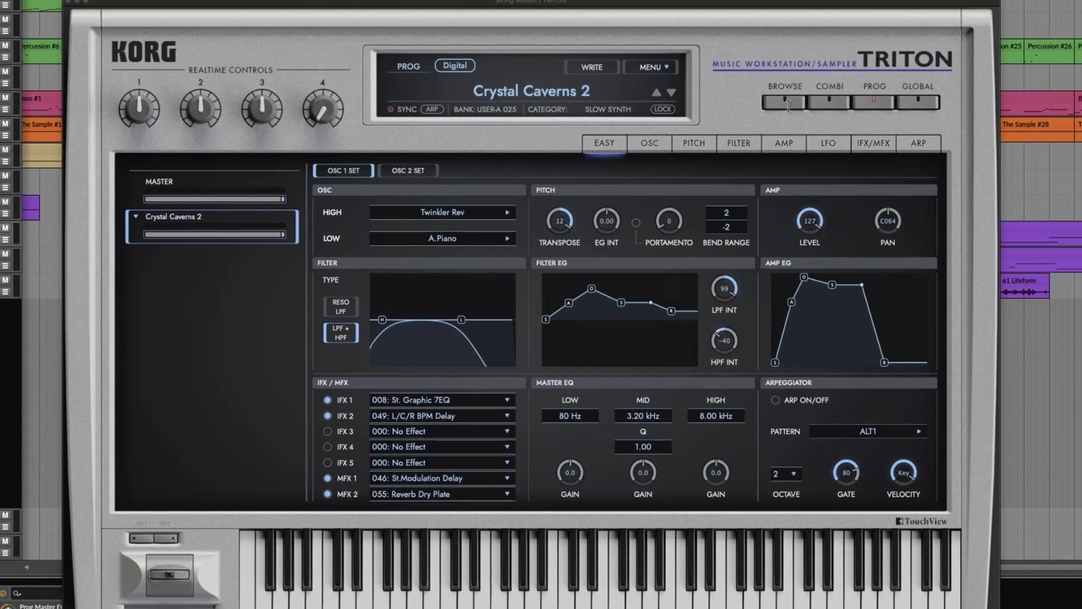
left_click(785, 102)
left_click(649, 191)
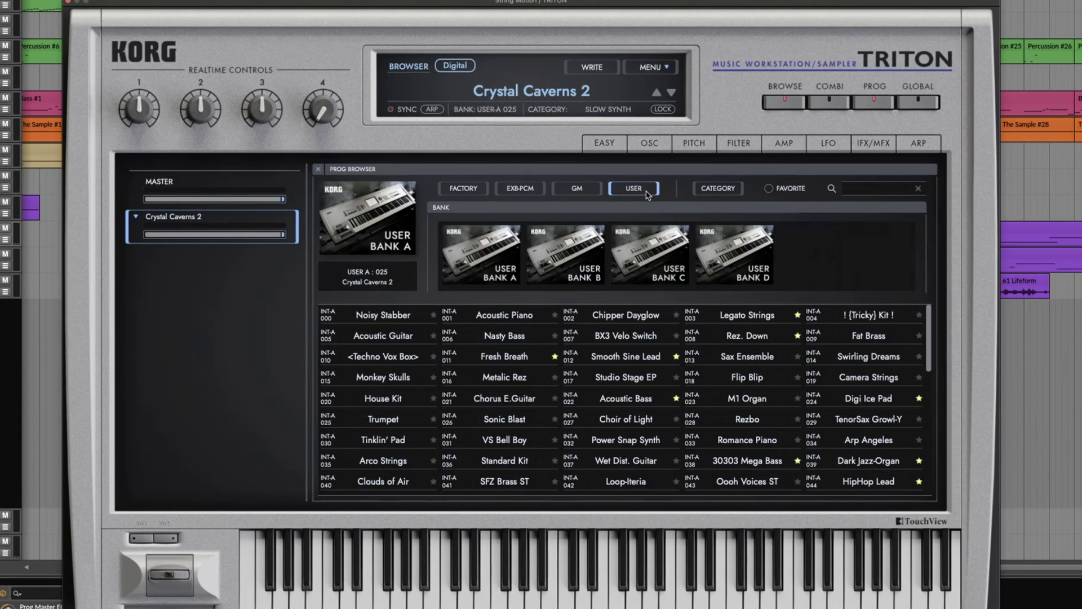
left_click(474, 260)
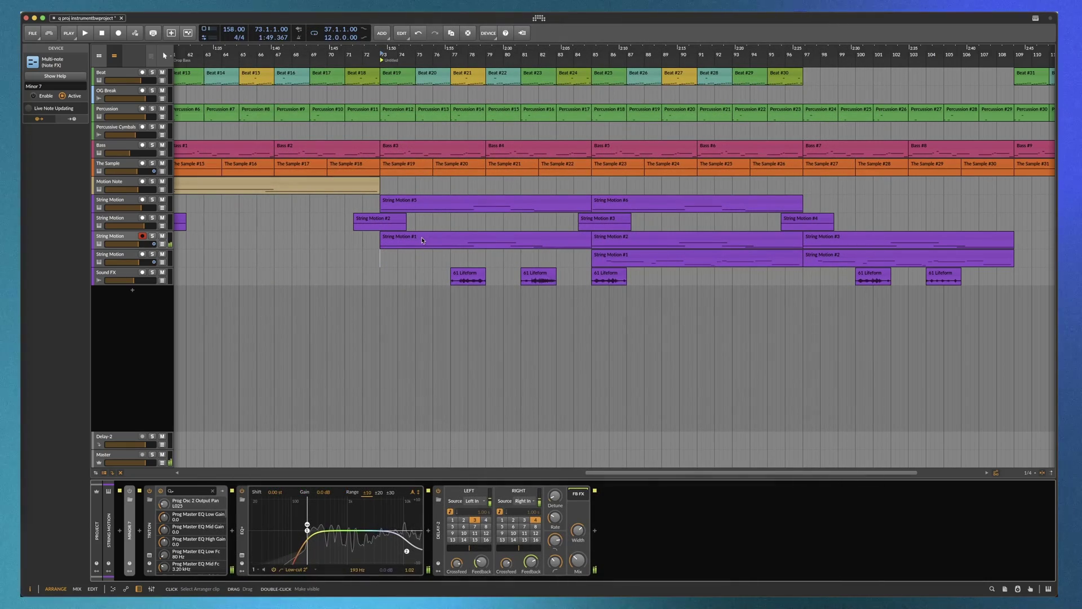
- Open the notes of the third String Motion track's first clip and audition it with the first two String Motion tracks and The Sample soloed
double_click(422, 239)
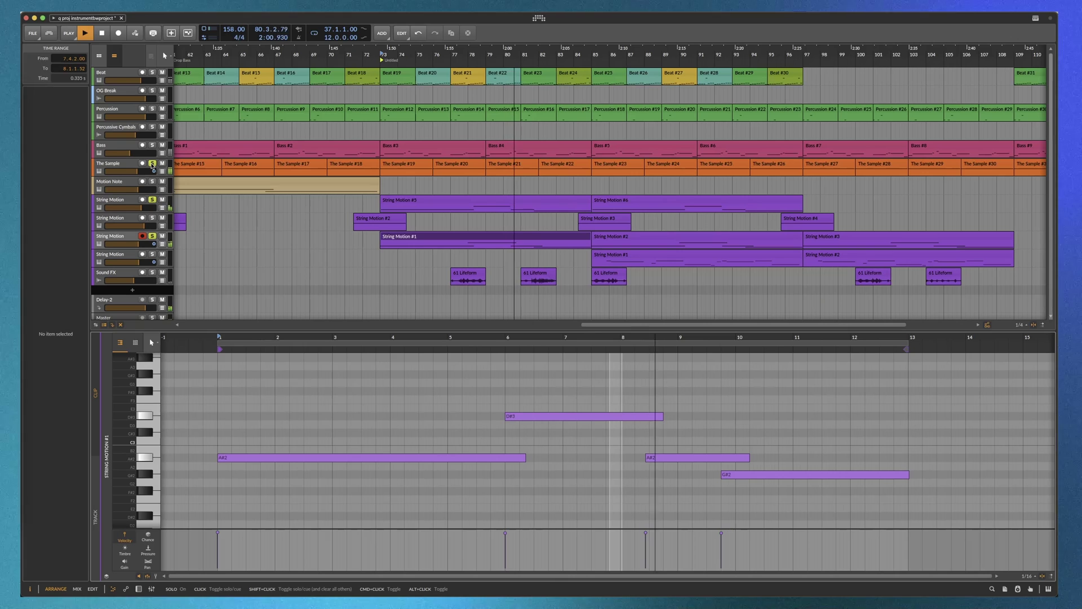
left_click(152, 217)
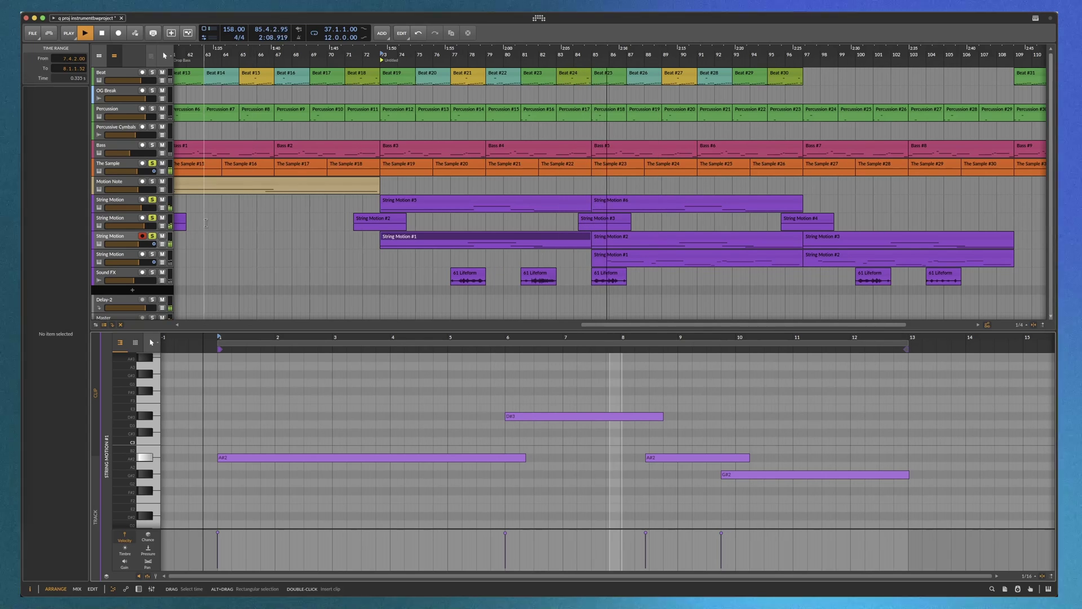
key("space")
- Inspect the Night Tines EP preset in the fourth String Motion track's TRITON and close the plug-in window
double_click(120, 259)
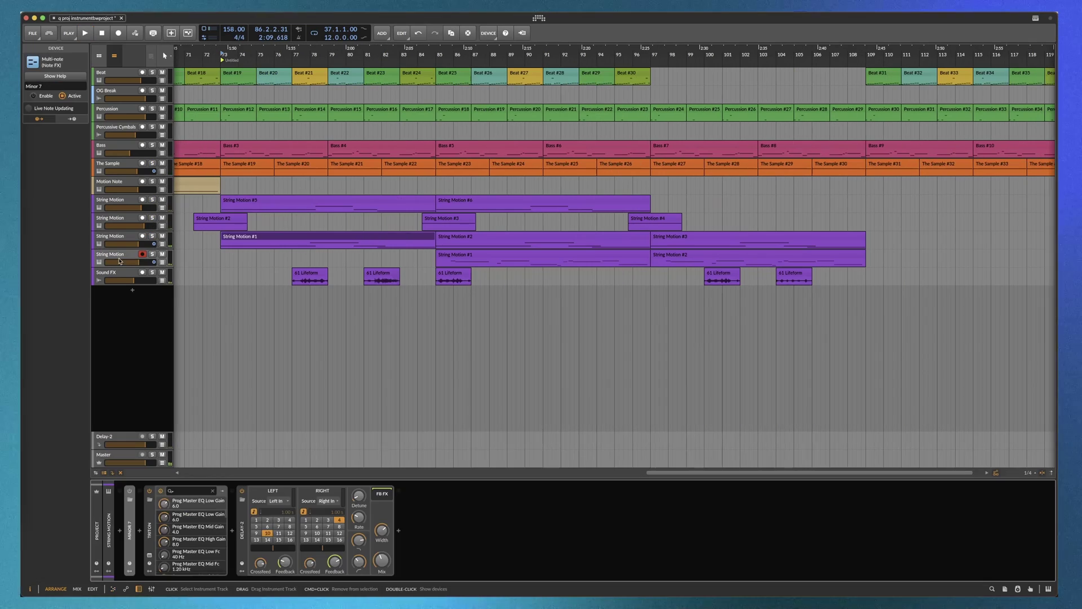
left_click(150, 555)
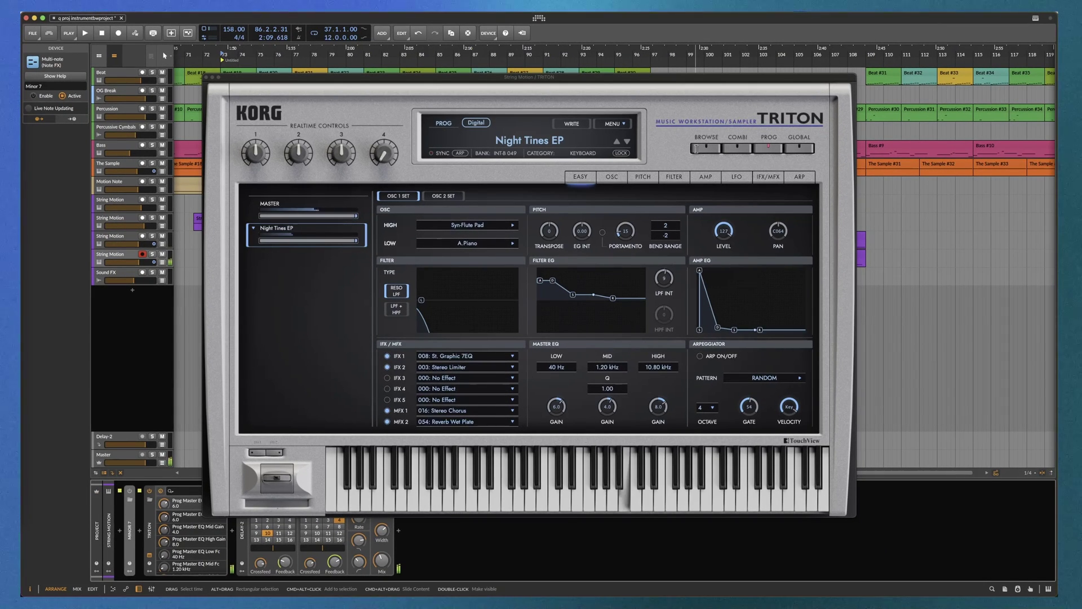
left_click(207, 77)
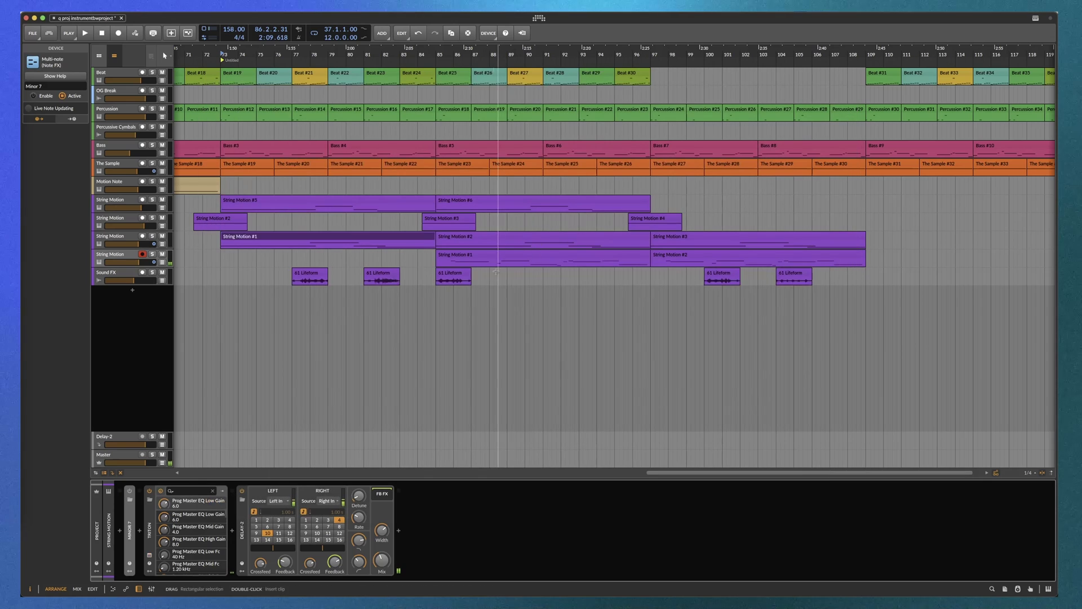
- Solo the fourth String Motion track and play it from bar 85
left_click(374, 293)
left_click(152, 255)
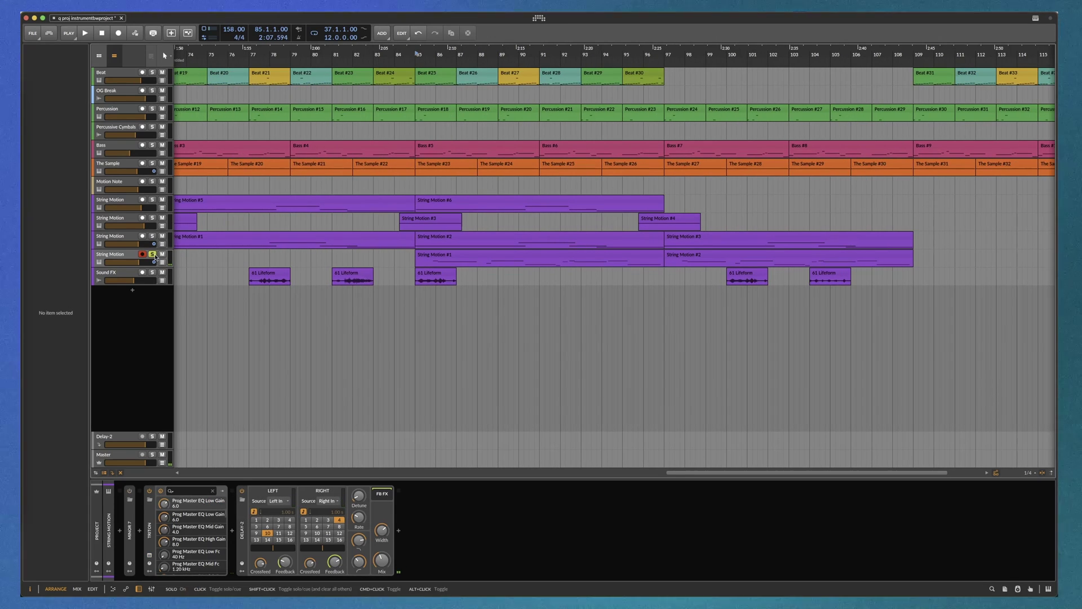
key("space")
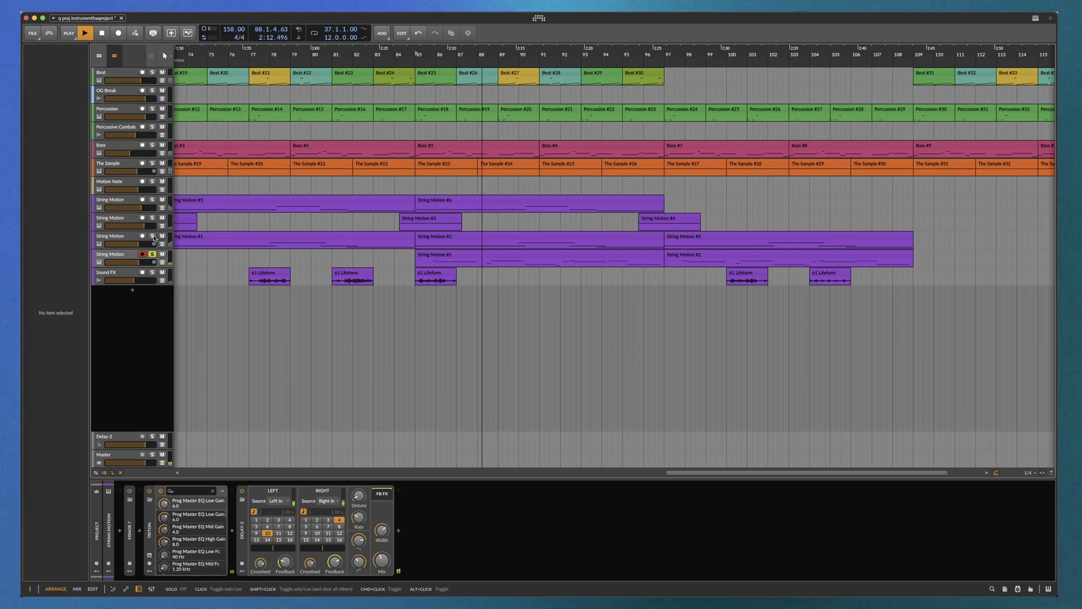
- Examine the notes of the fourth String Motion track's first clip, select the G#4 note at 8.1.3.00, and return to the arranger
double_click(496, 259)
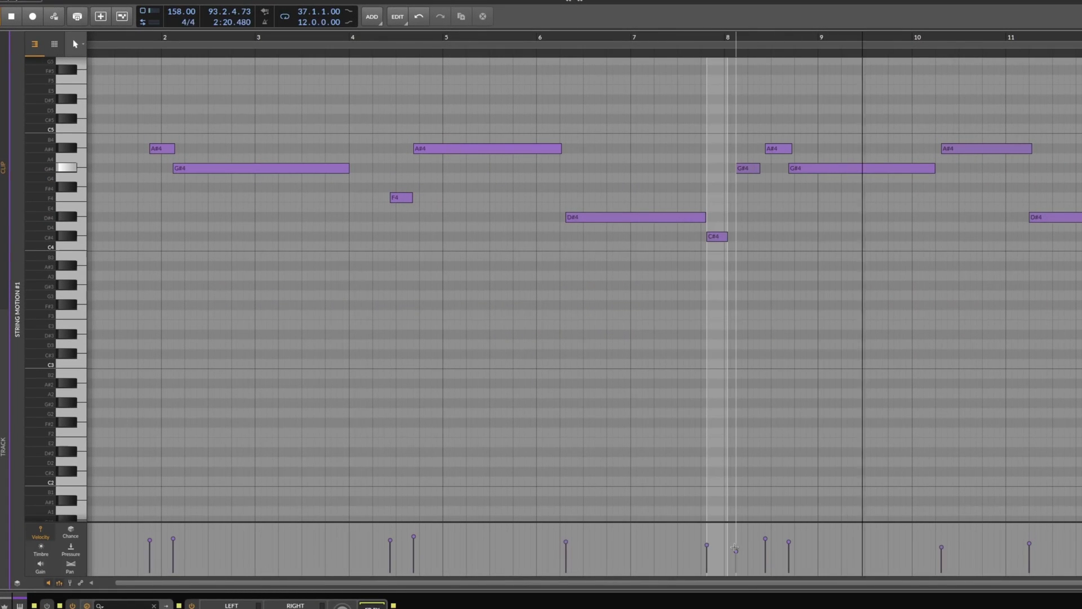
left_click(737, 549)
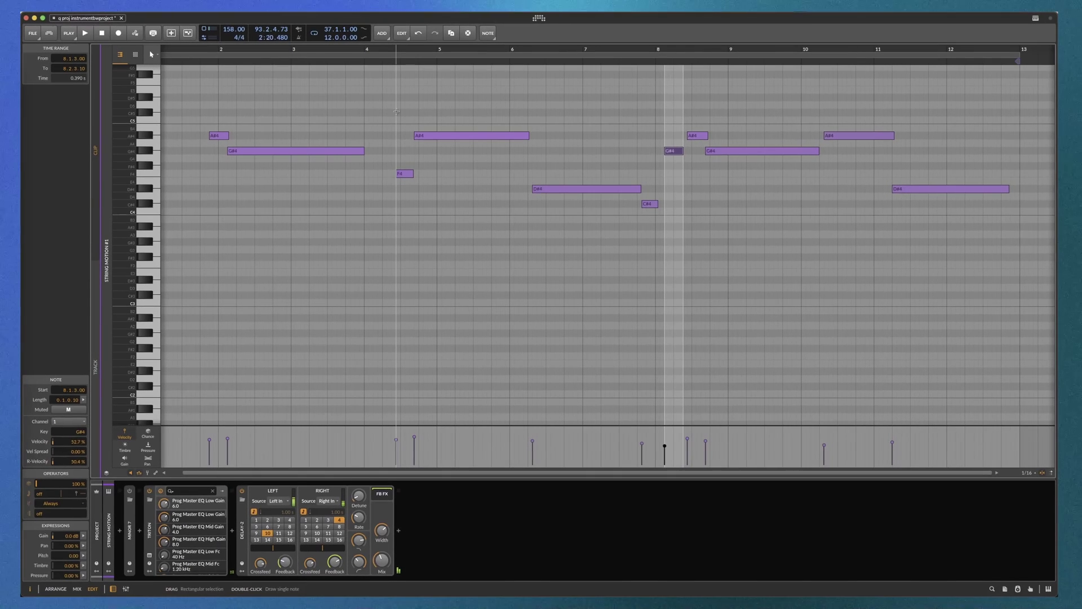
key("alt+2")
key("alt+1")
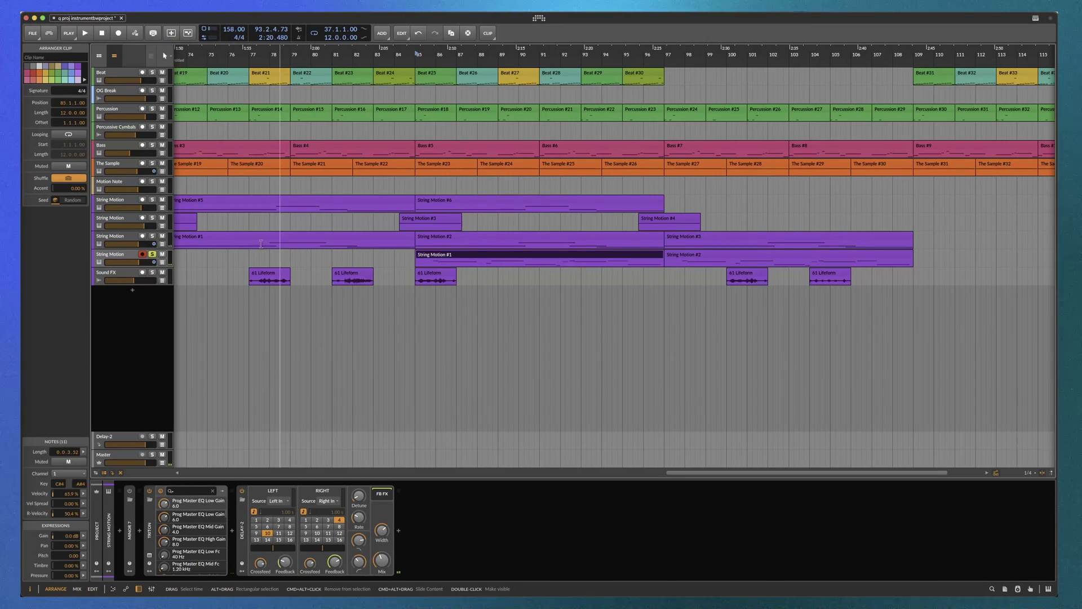
- Audition The Sample and all four String Motion tracks soloed together, and clear the solos
left_click(152, 235)
left_click(153, 217)
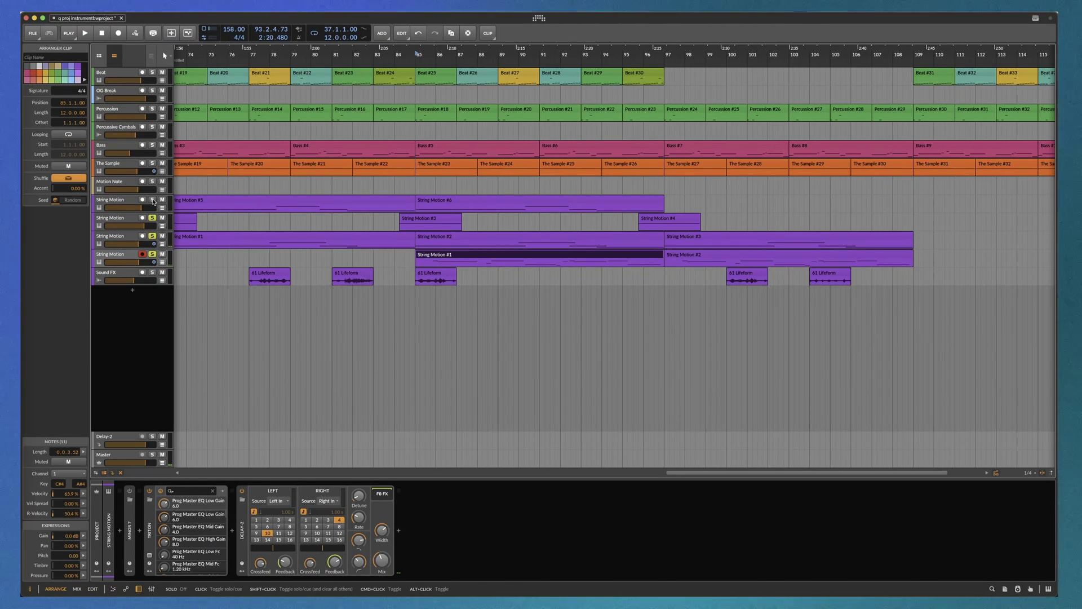
left_click(152, 163)
left_click(153, 254)
- Solo the Sound FX track, show its devices and play it from bar 11
scroll(346, 338, "down", 6)
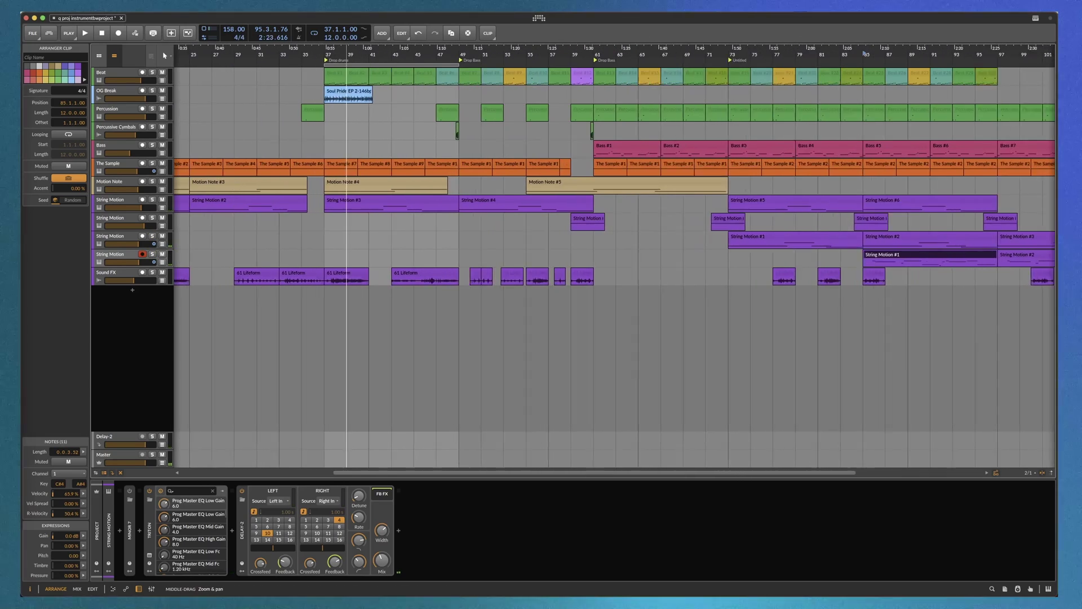
scroll(351, 264, "up", 2)
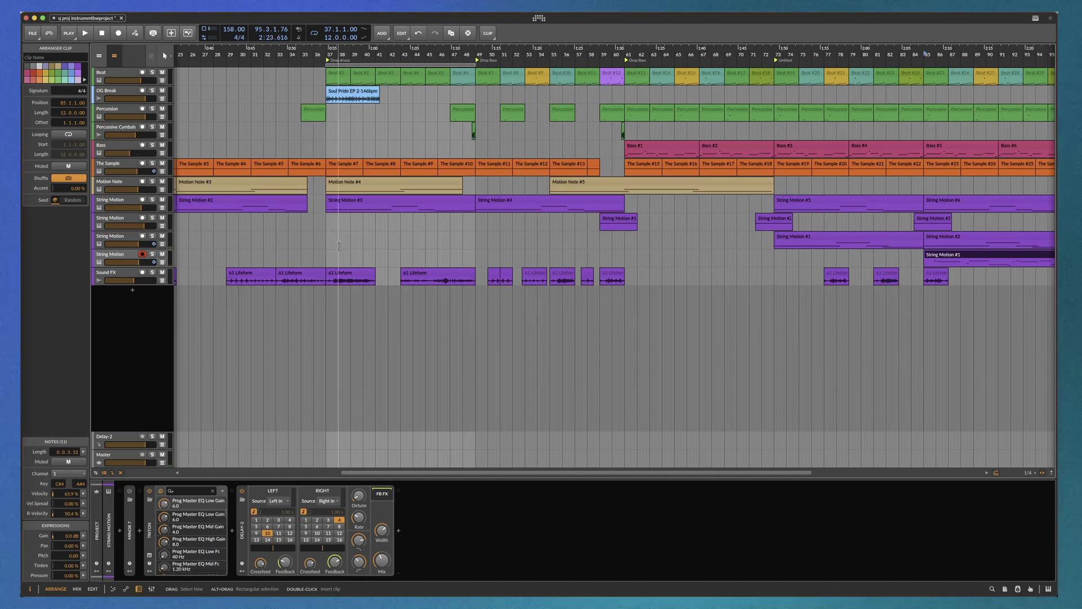
left_click(332, 252)
key("minus")
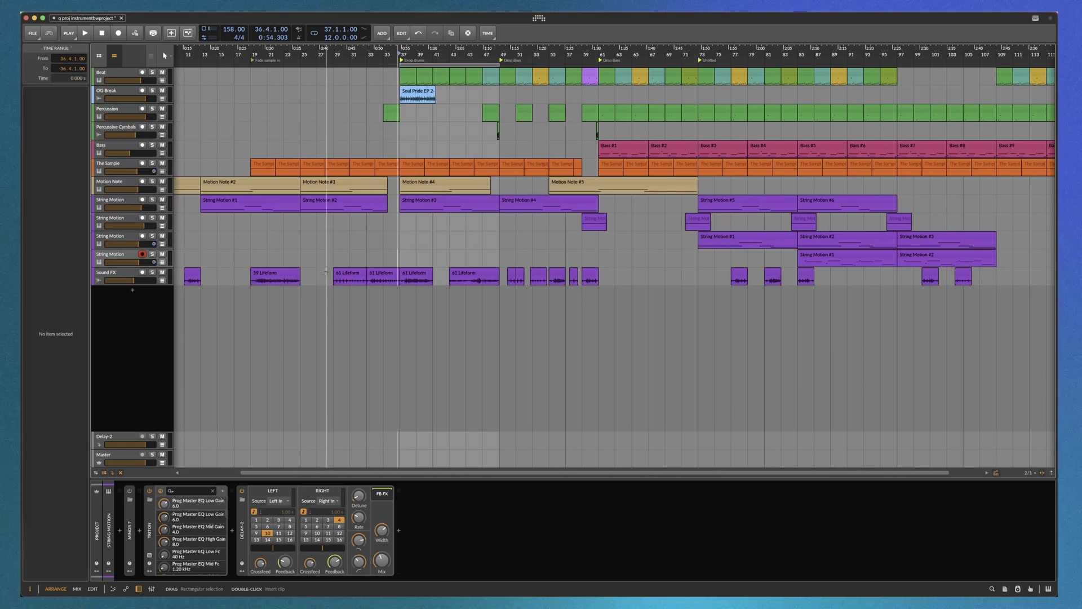
left_click(111, 275)
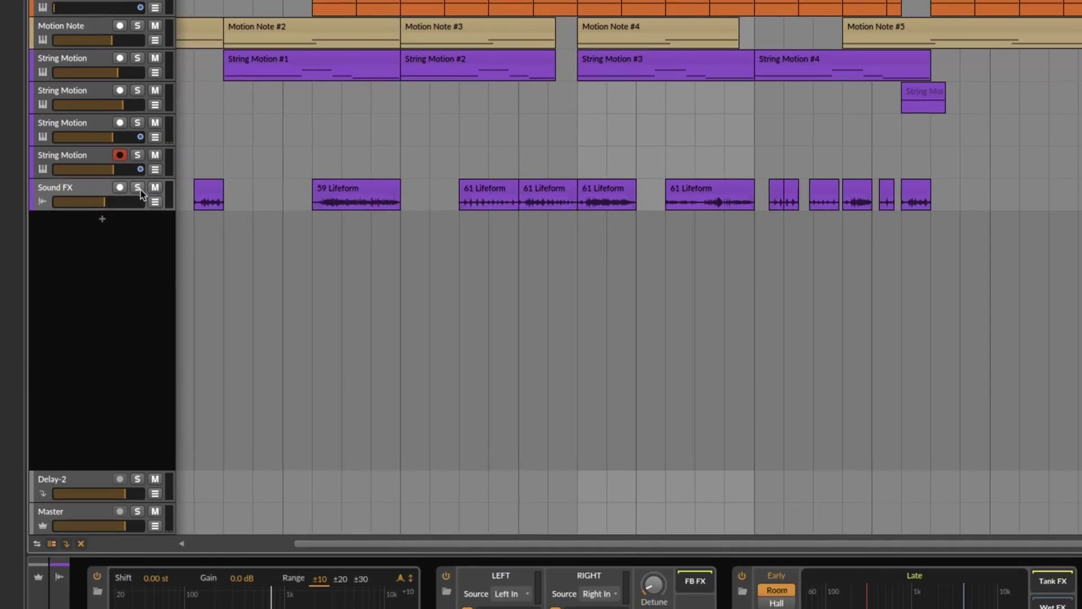
left_click(152, 272)
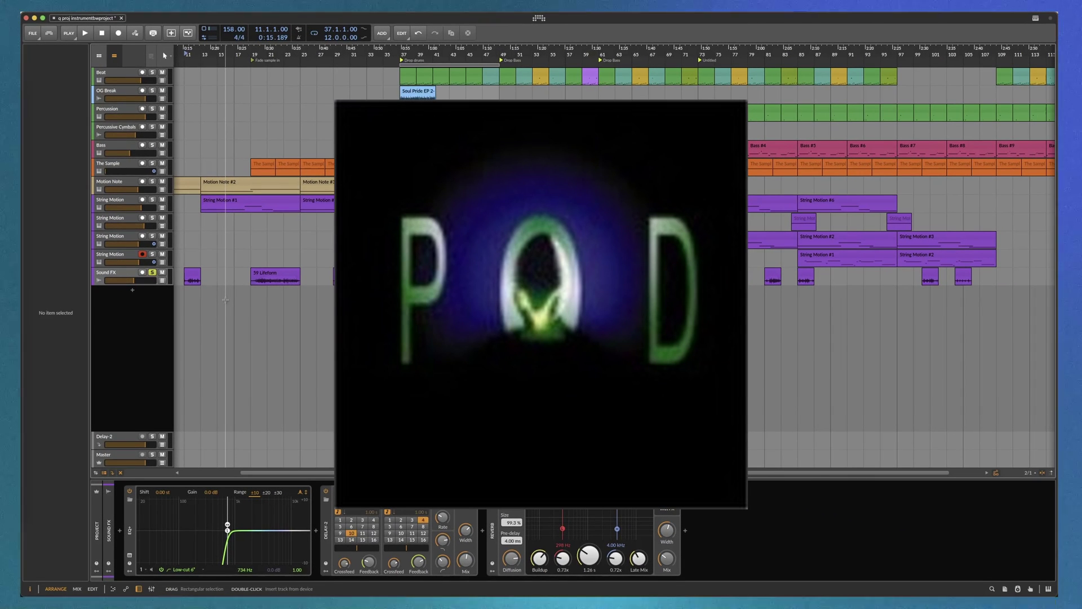
left_click(131, 276)
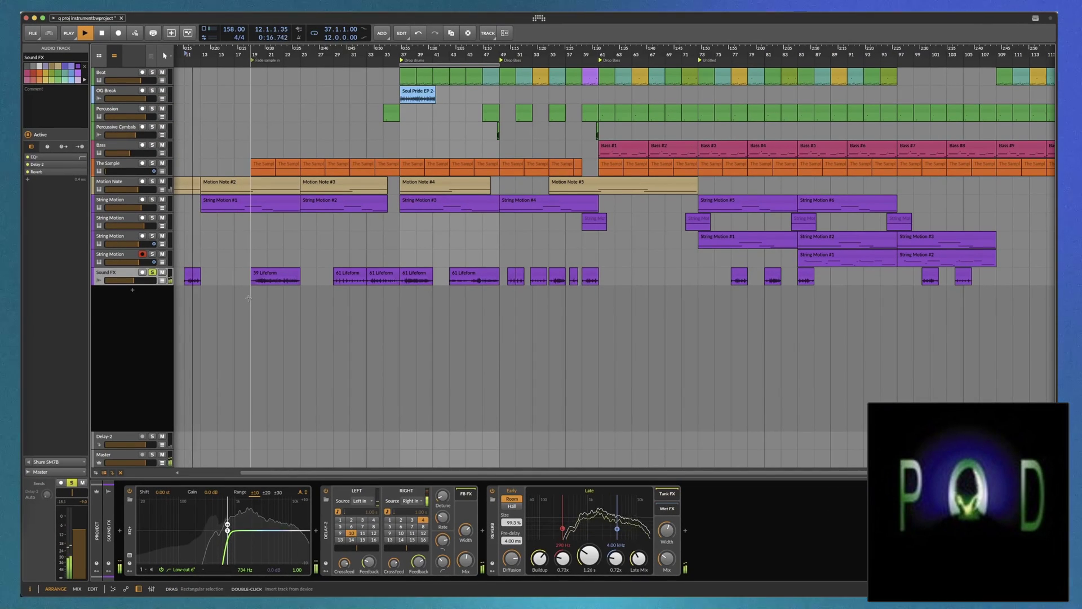
- Audition the soloed Sound FX track's Lifeform clips from bar 19 and from bar 37
key("space")
left_click(248, 298)
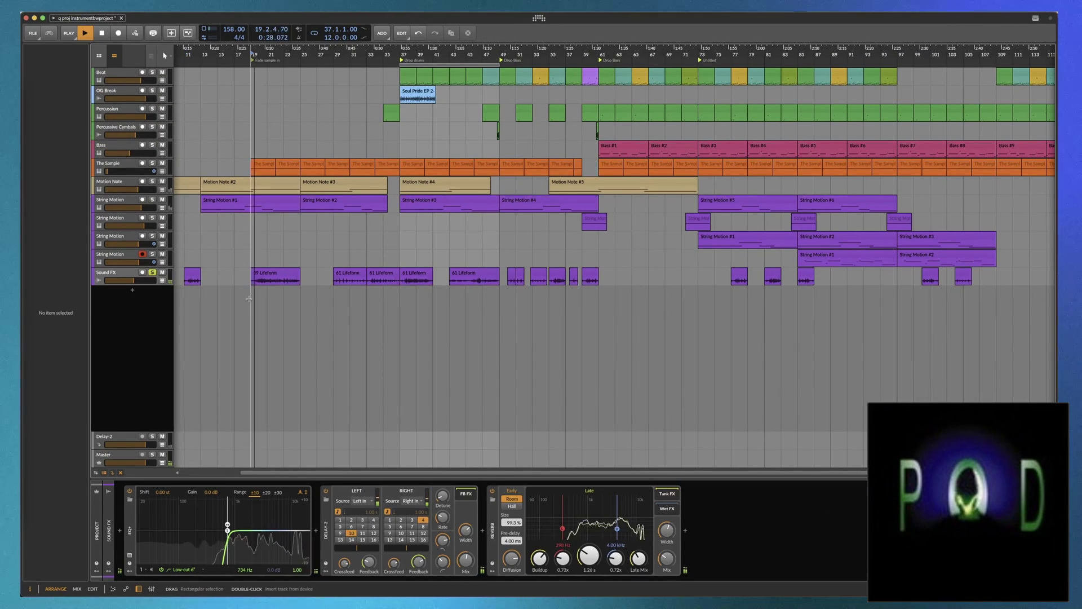
left_click(338, 309)
key("space")
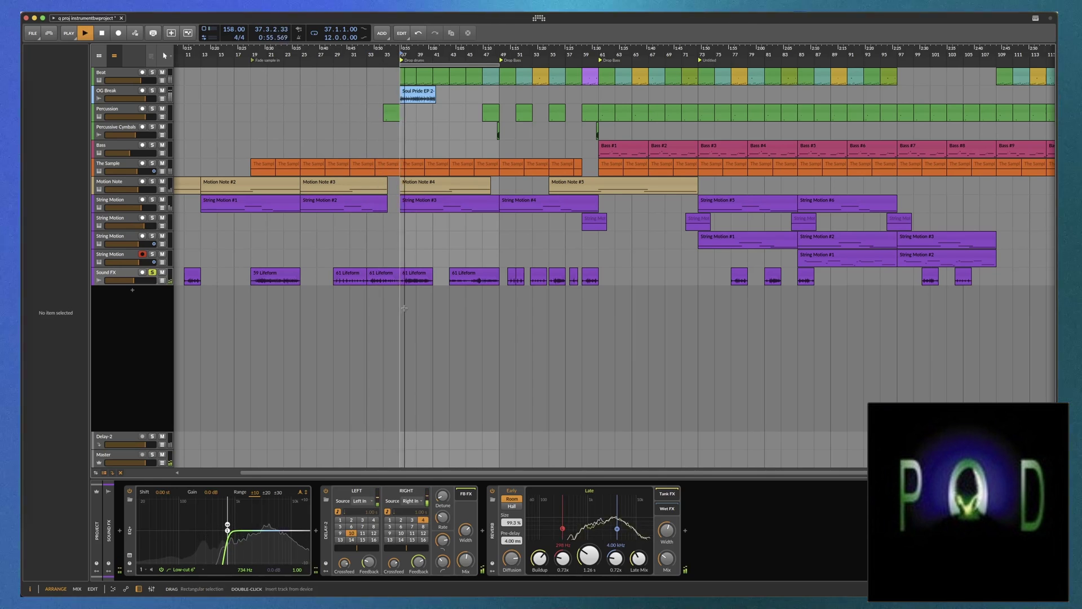
- Clear the Sound FX solo, solo the OG Break track and play its Soul Pride EP 2-146bpm clip from bar 37
scroll(404, 309, "down", 3)
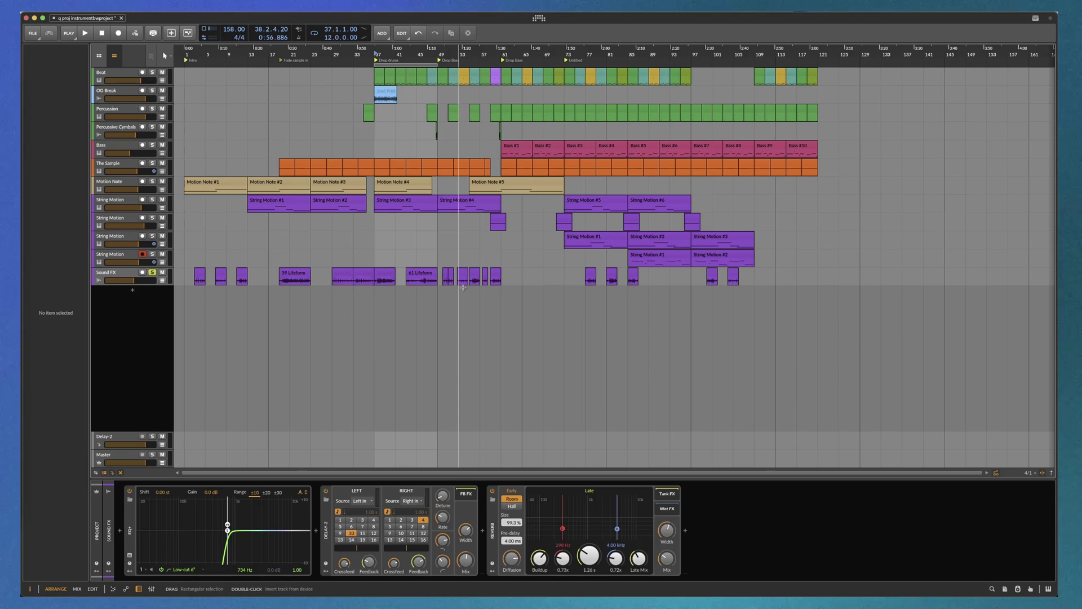
scroll(399, 120, "up", 3)
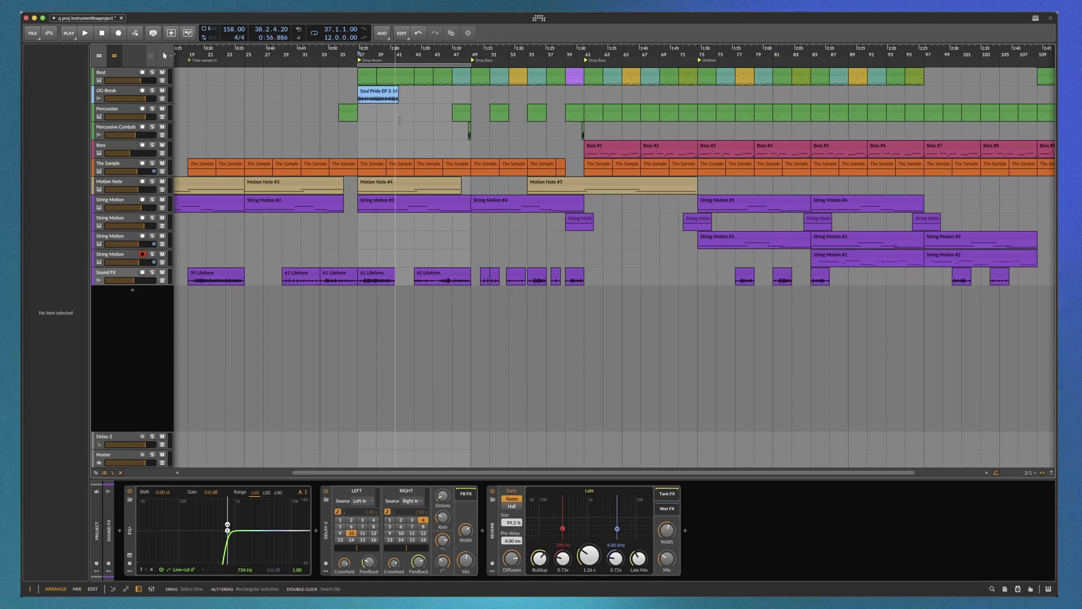
left_click(125, 75)
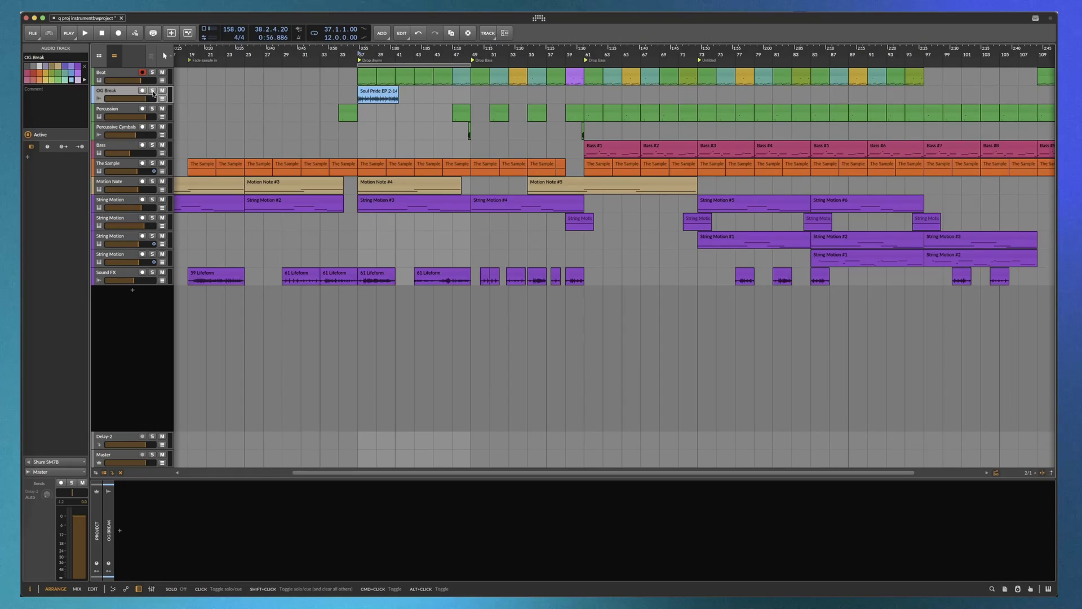
scroll(389, 93, "up", 3)
left_click(366, 93)
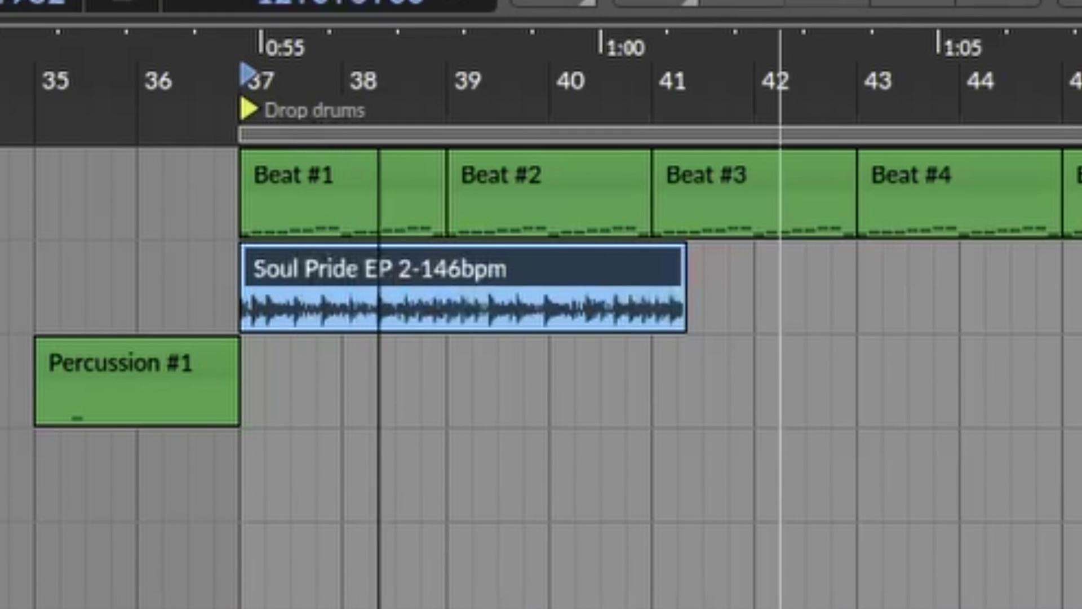
- Move the 12-bar loop region to bar 49 and play the Beat track soloed from there with its devices shown
scroll(420, 175, "down", 3)
left_click_drag(347, 140, 986, 157)
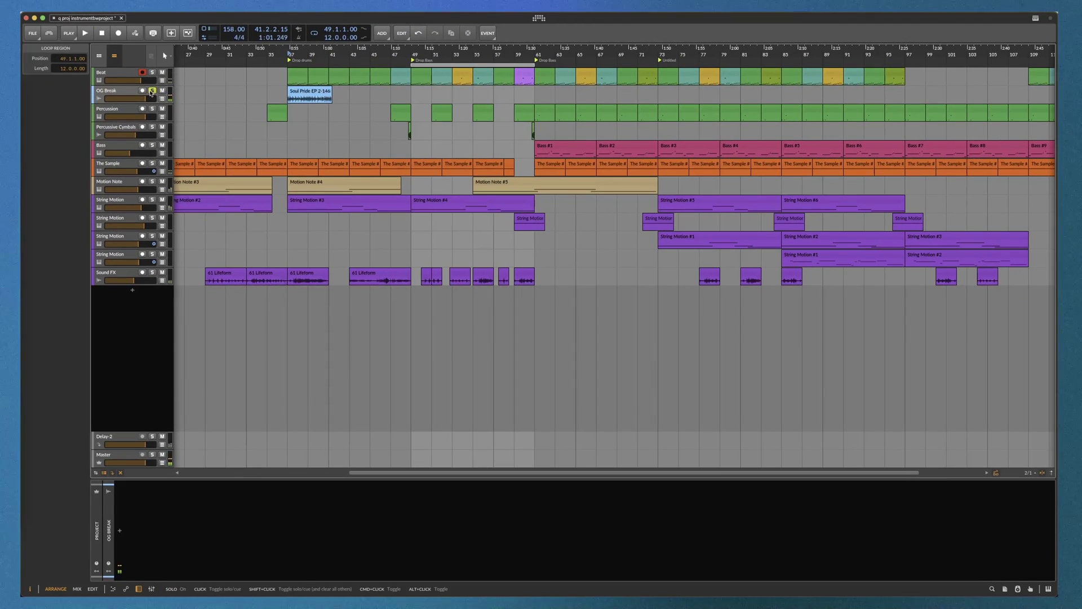
left_click(126, 77)
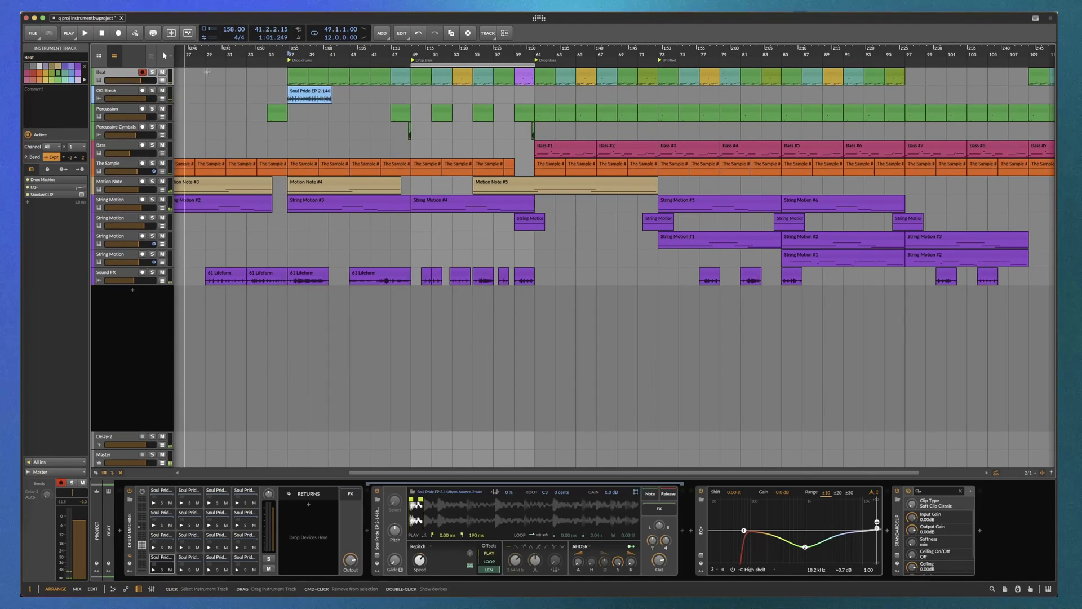
left_click_drag(417, 57, 407, 77)
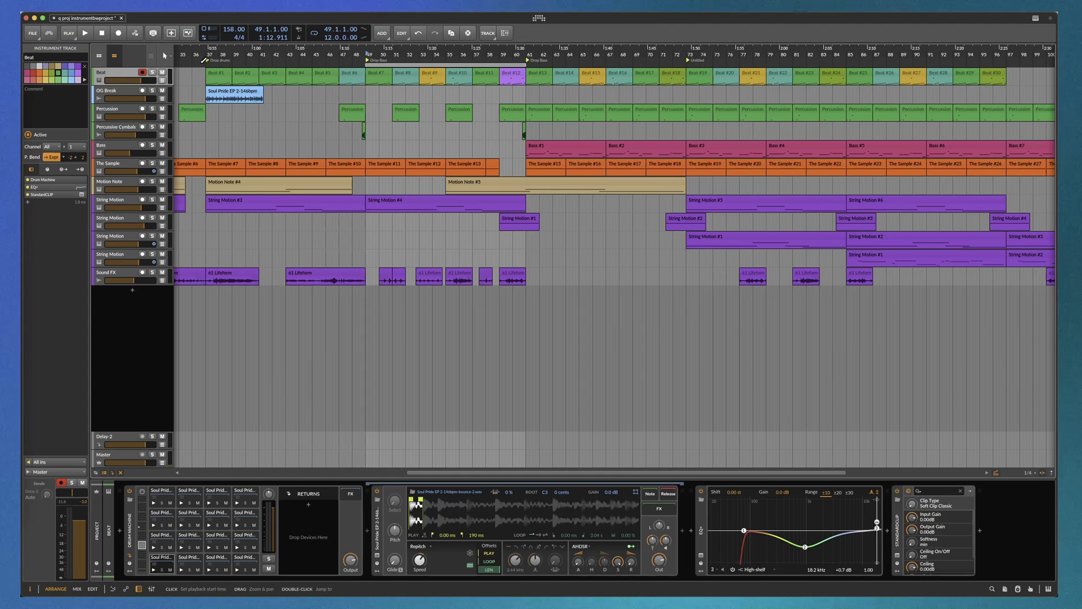
key("space")
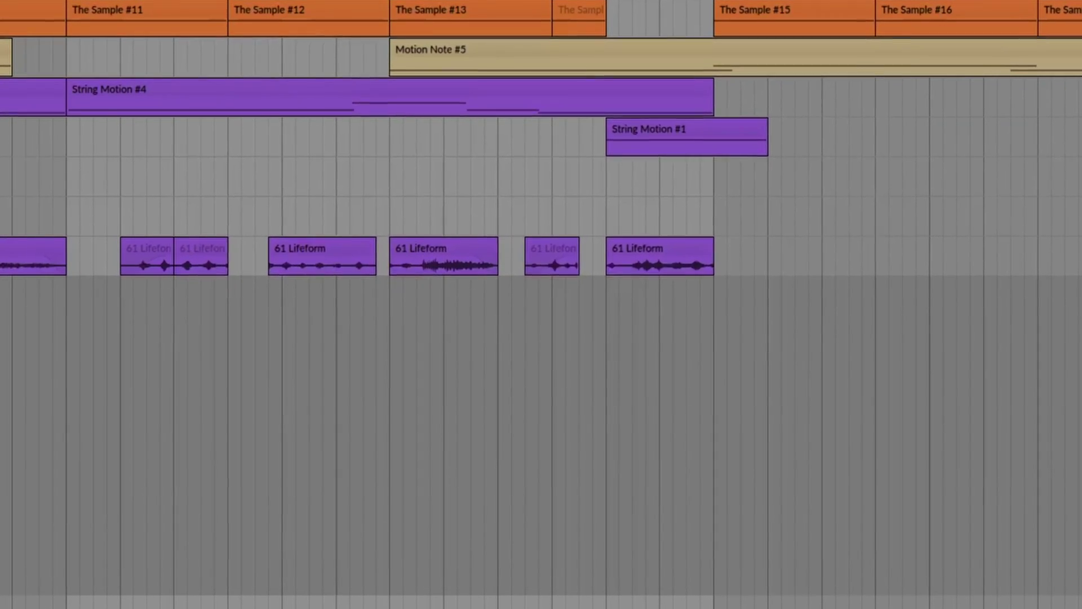
- Open the Beat track's StandardCLIP plug-in, watch its clipping during playback and close its window
left_click(898, 555)
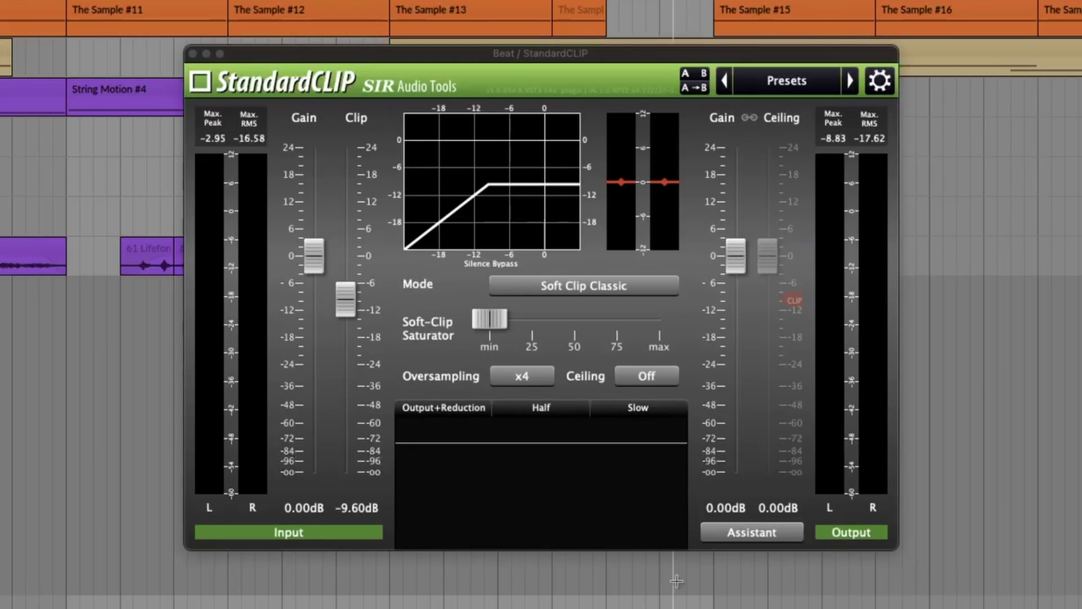
key("space")
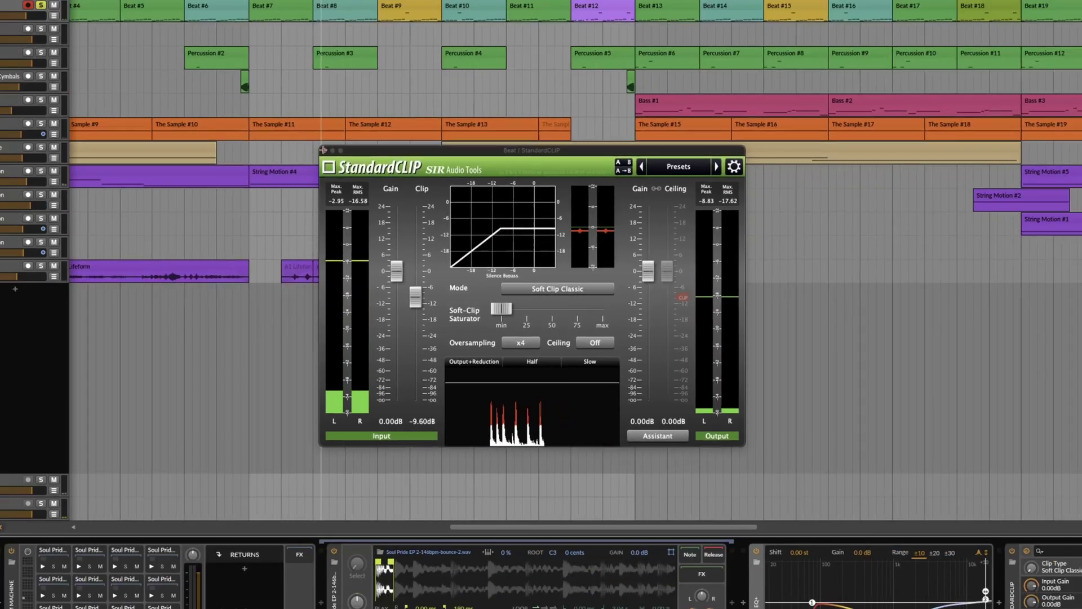
left_click(195, 54)
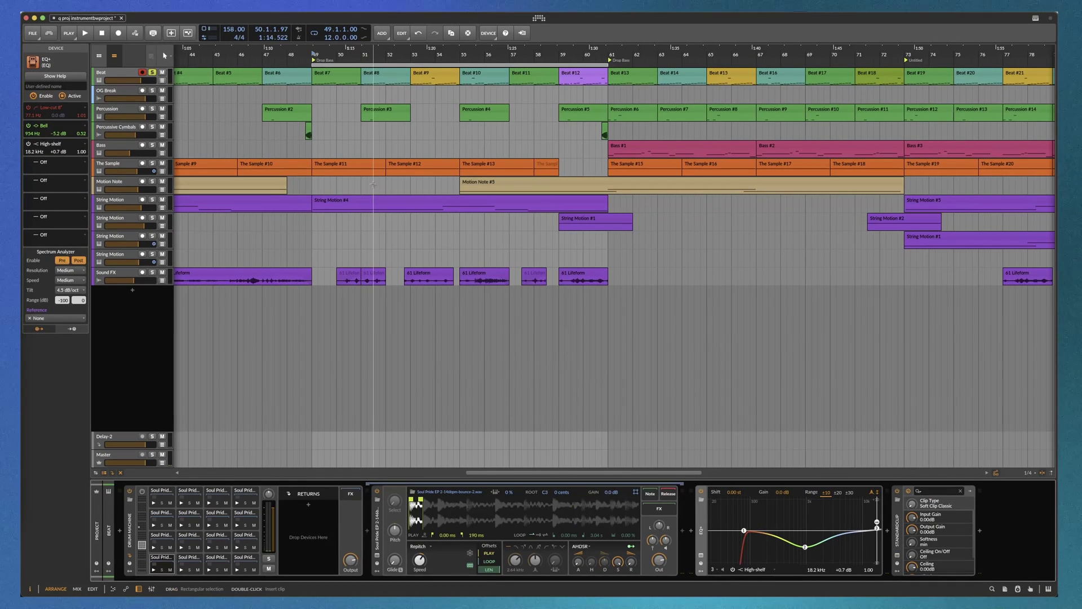
- Examine the notes of the Beat #7 clip and select the first two Soul Pride slices in the Beat track's Drum Machine
double_click(327, 74)
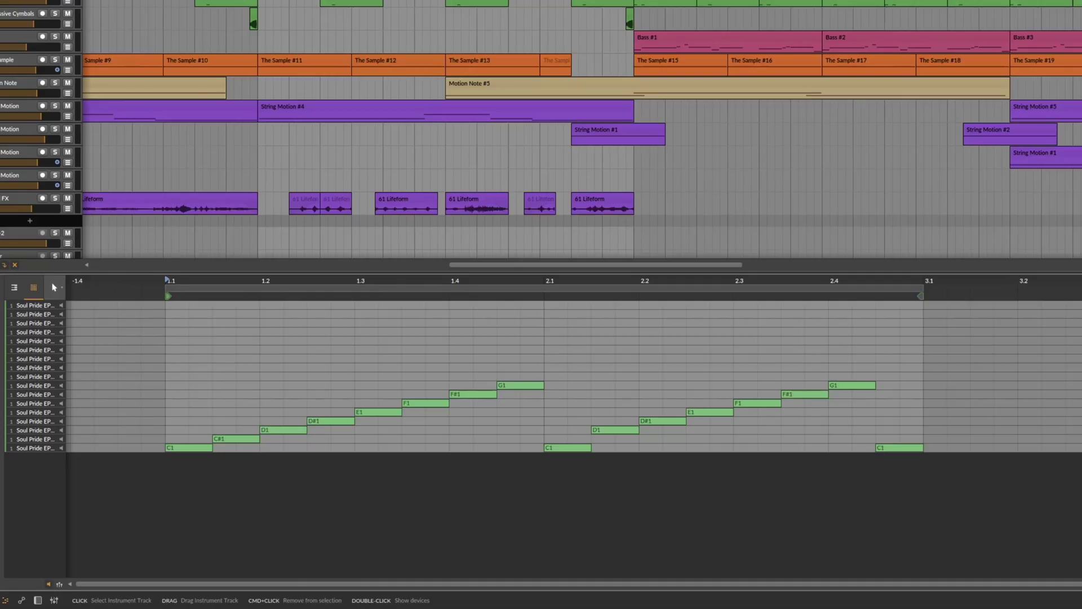
double_click(114, 73)
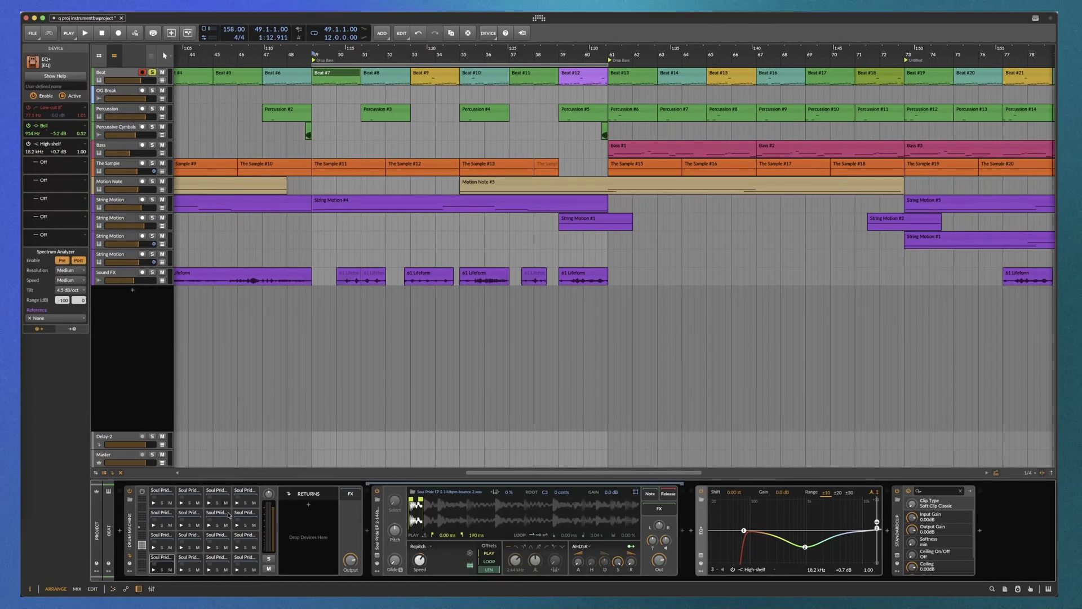
left_click(188, 558)
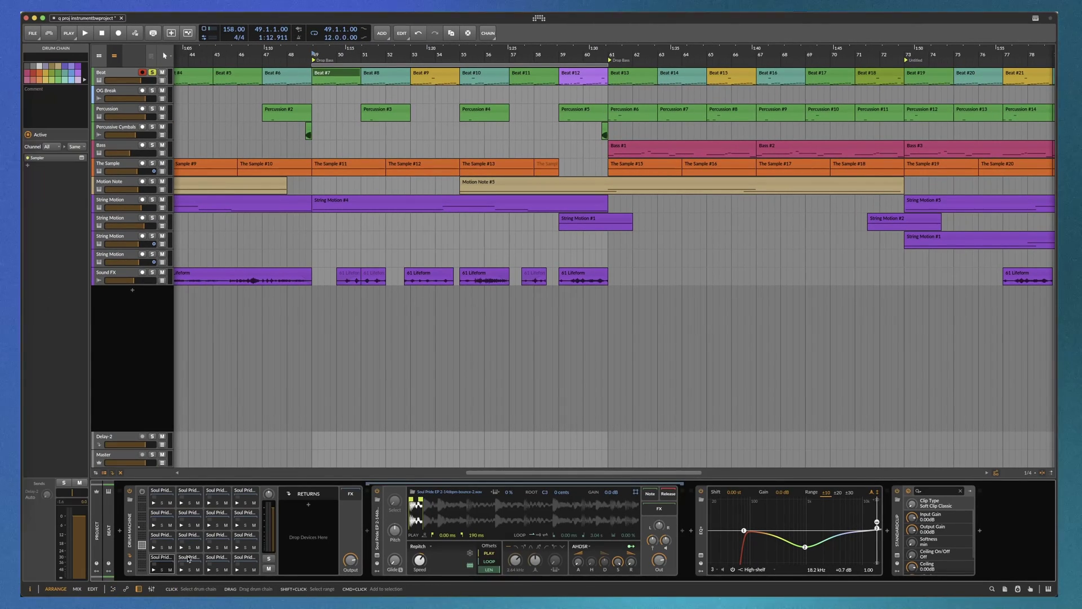
left_click(159, 558)
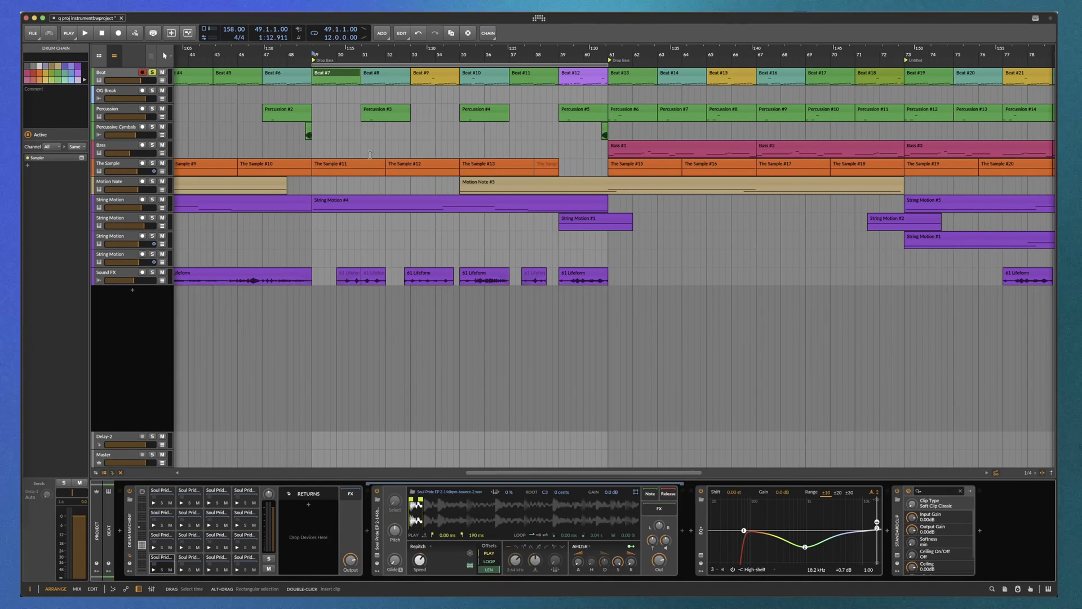
- Play the Beat #12 clip with its notes open and inspect the reversed Soul Pride slice on the Drum Machine's C4 pad
double_click(574, 77)
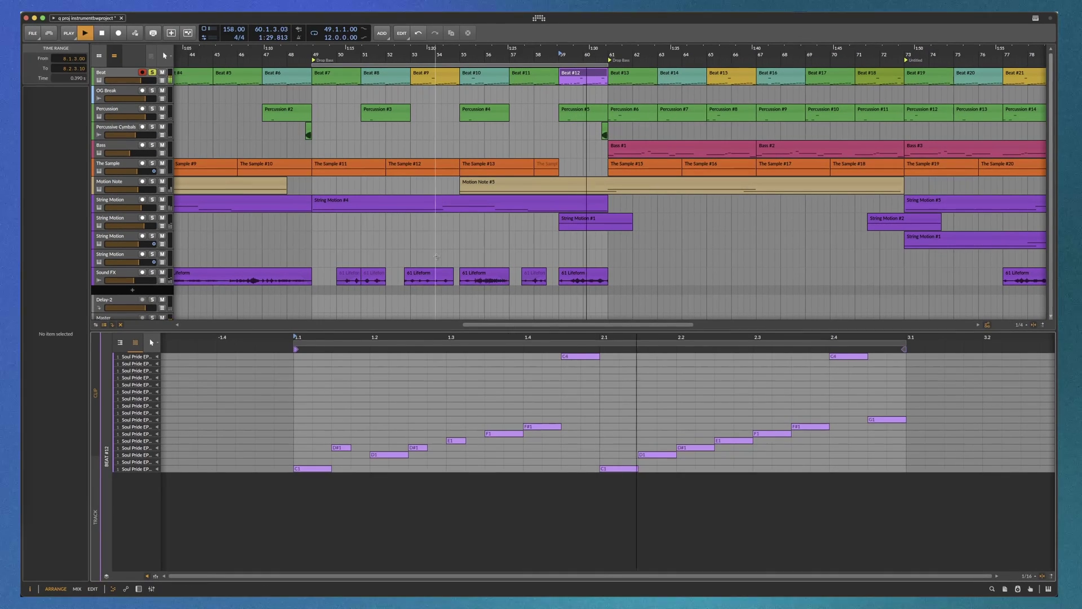
key("d")
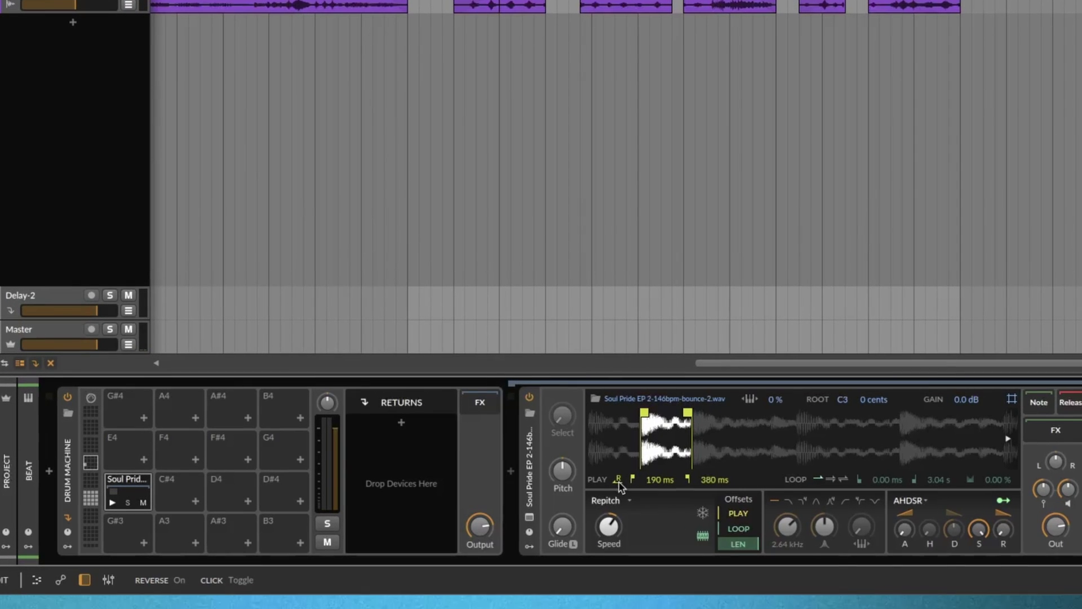
left_click(110, 506)
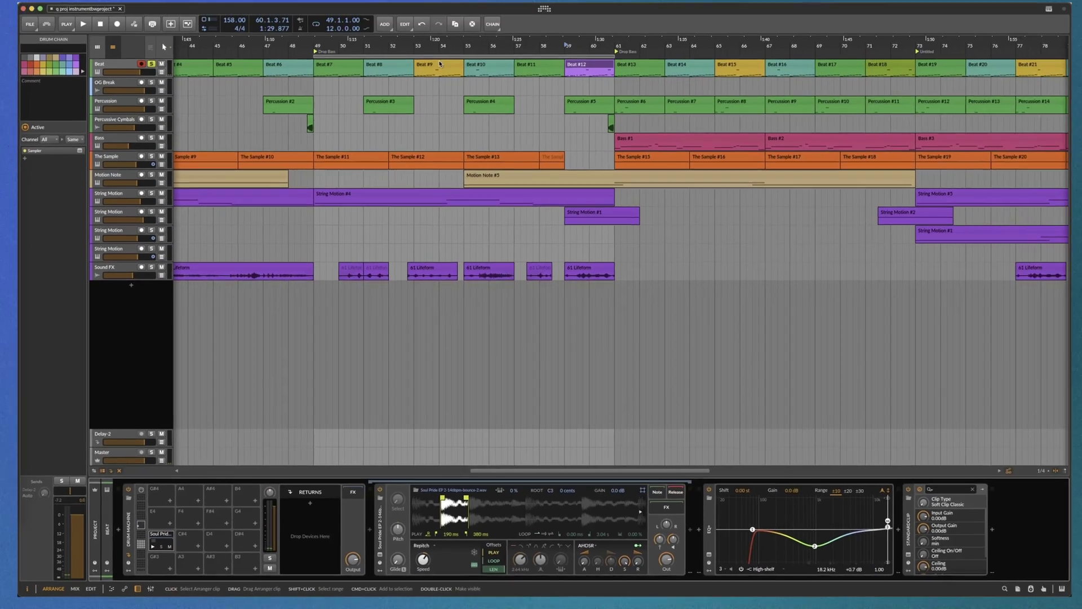
- Play the Beat track from Beat #9, viewing the notes of clips Beat #9 through Beat #12, and stop playback
key("e")
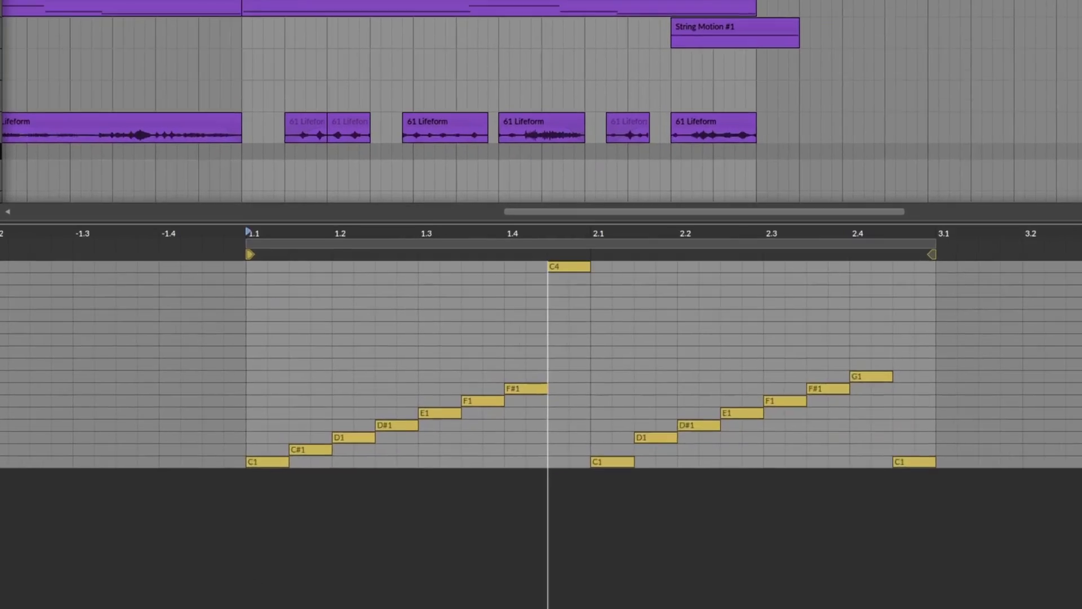
scroll(570, 361, "up", 3)
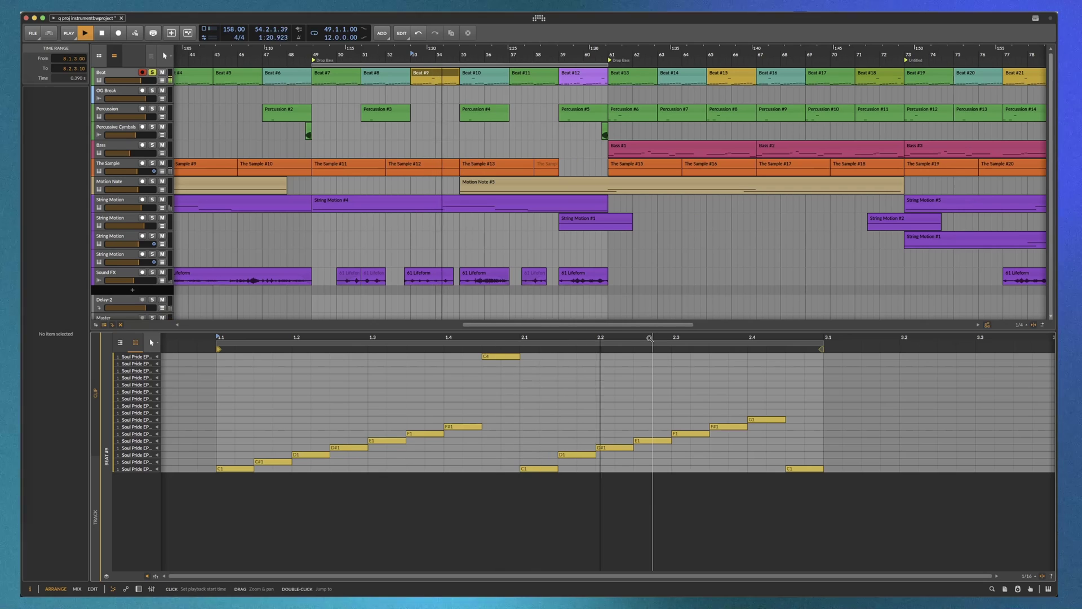
left_click(483, 74)
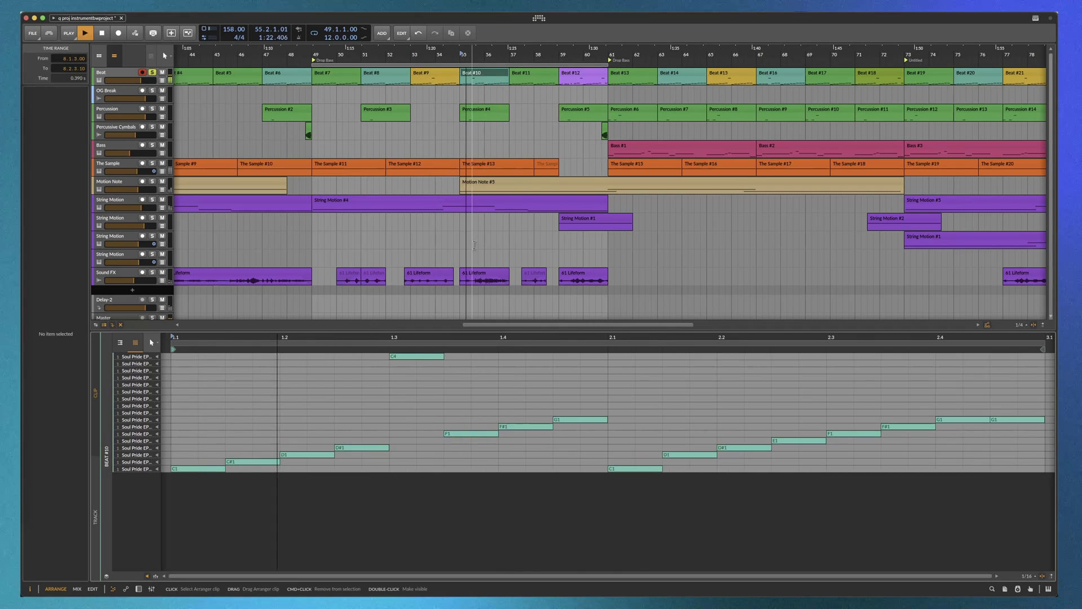
left_click(543, 75)
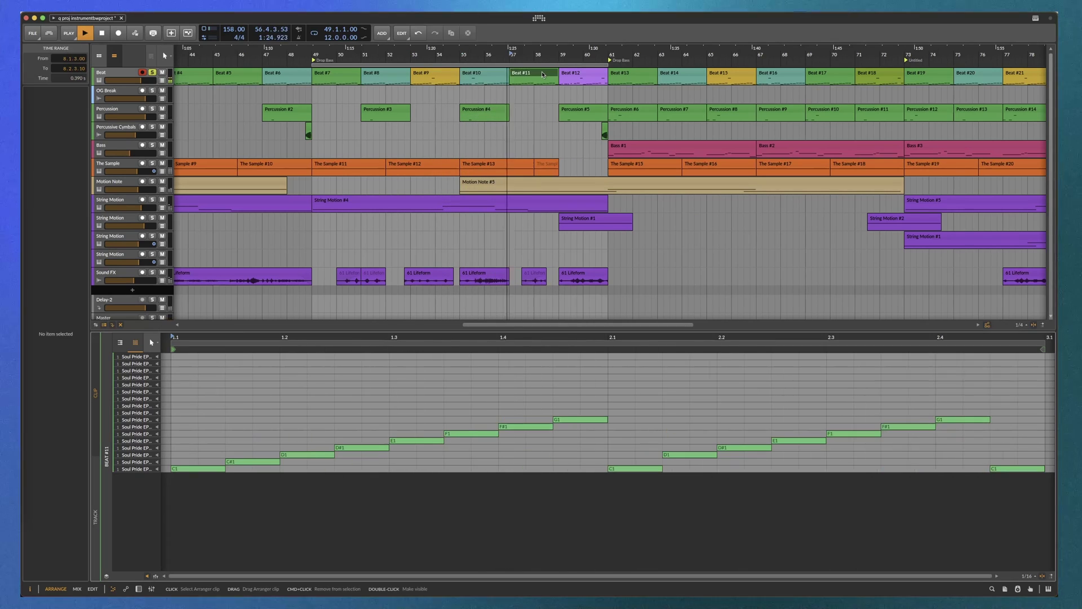
left_click(579, 74)
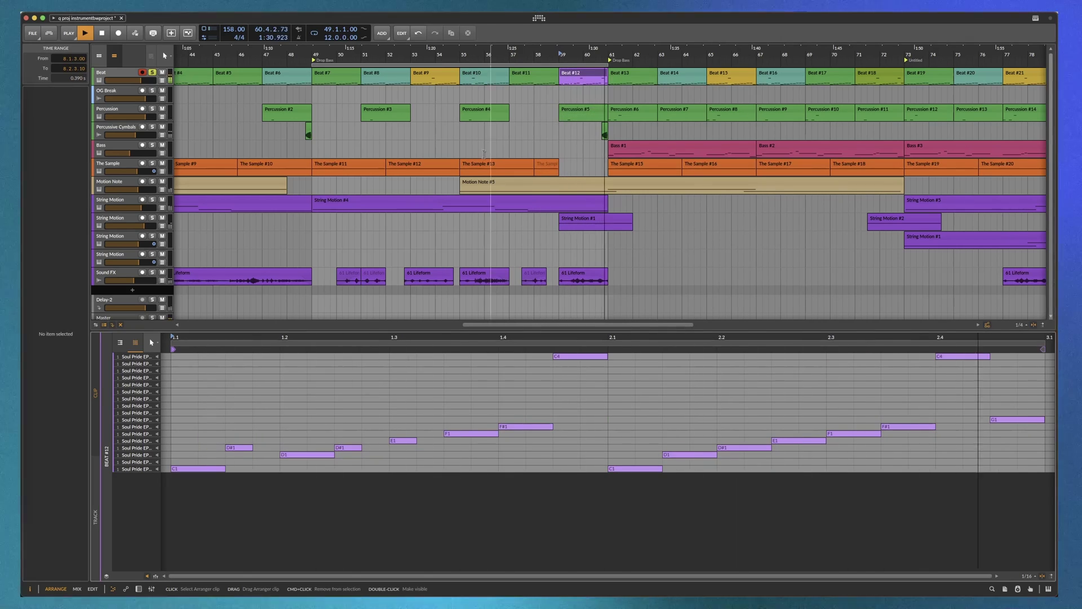
key("space")
- Show the Percussion track's 1080 Kit devices, solo the track and audition it from bar 35
double_click(123, 90)
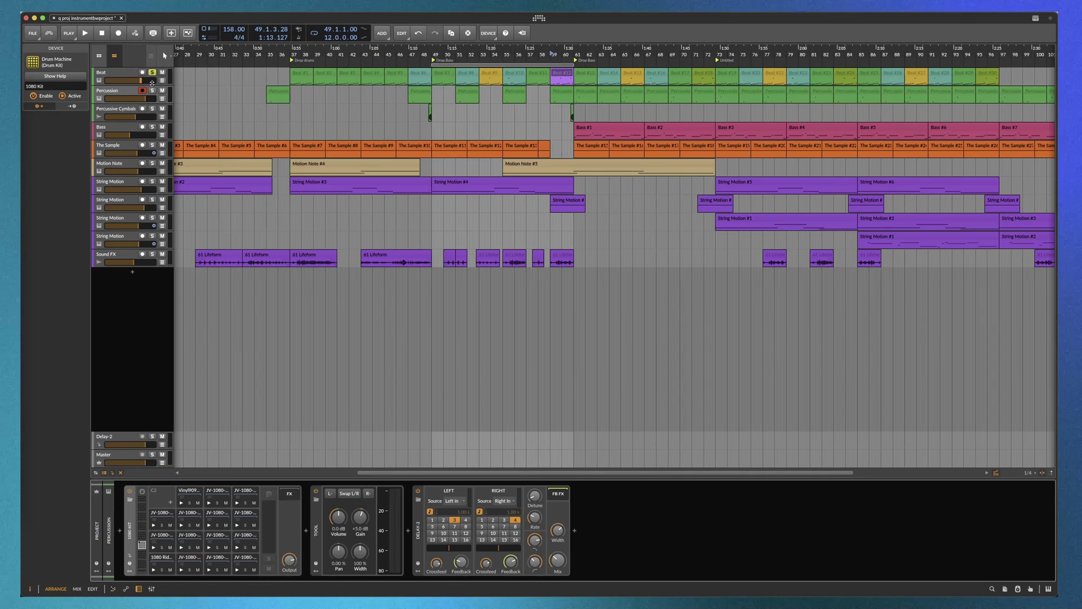
left_click(148, 94)
left_click(268, 118)
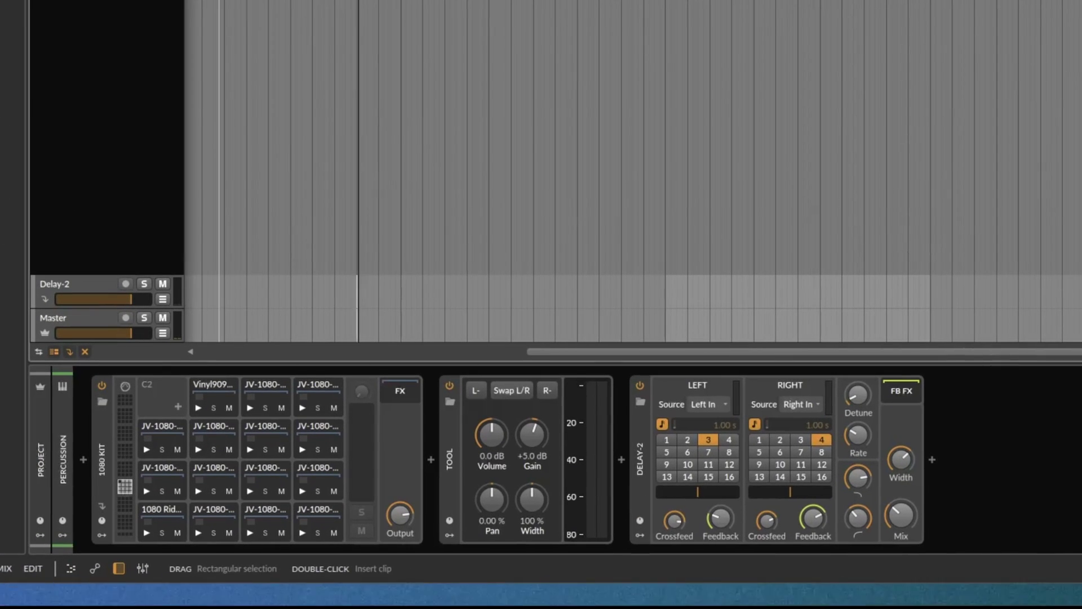
key("space")
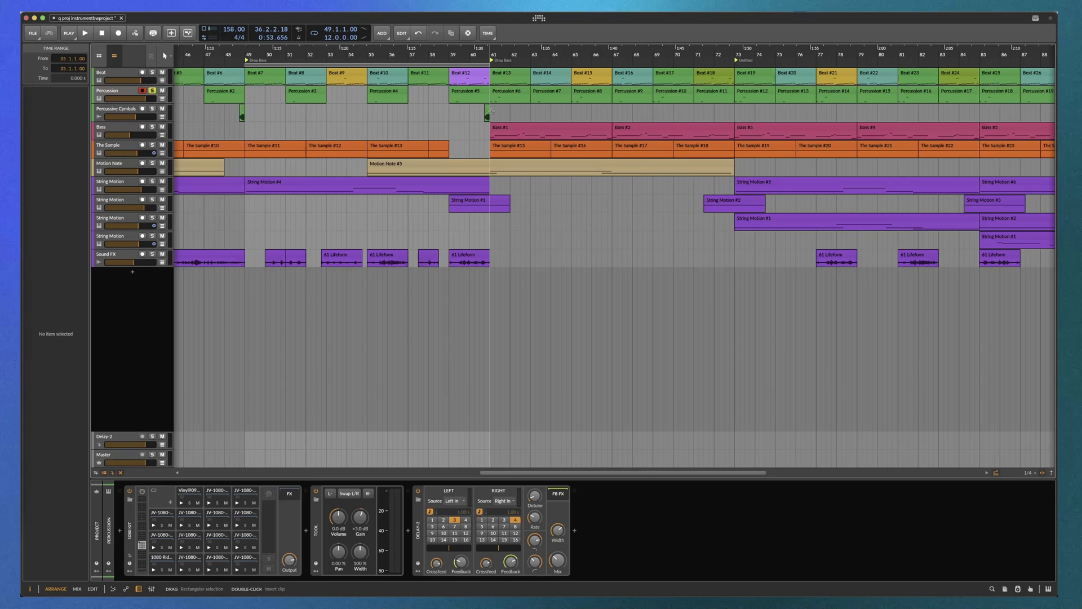
- Play the Percussion #6 clip with its notes open, stop playback and show the notes of Percussion #7
double_click(510, 96)
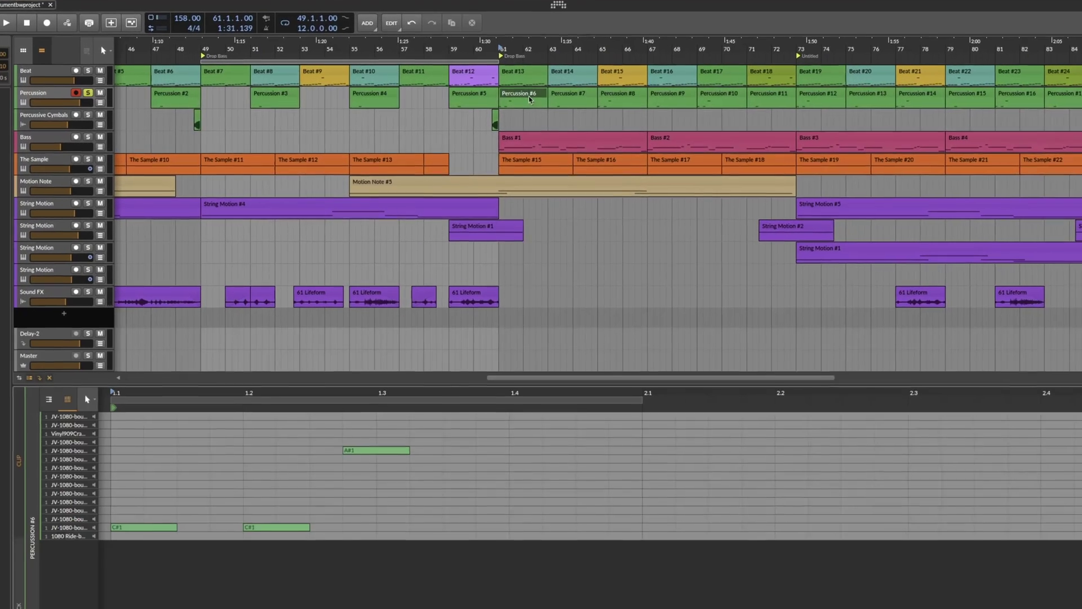
key("space")
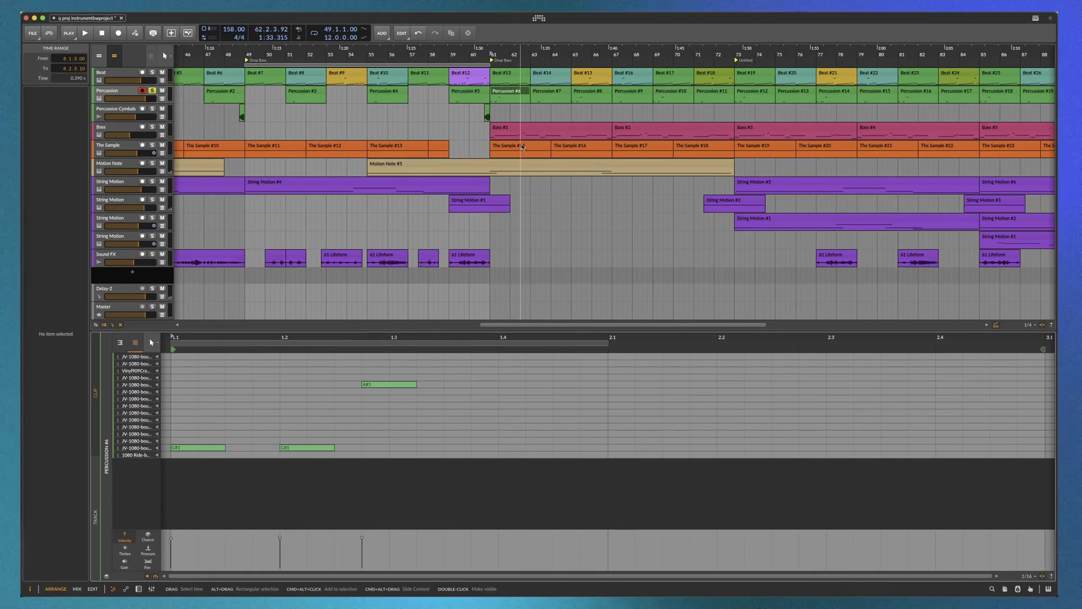
key("space")
left_click(560, 95)
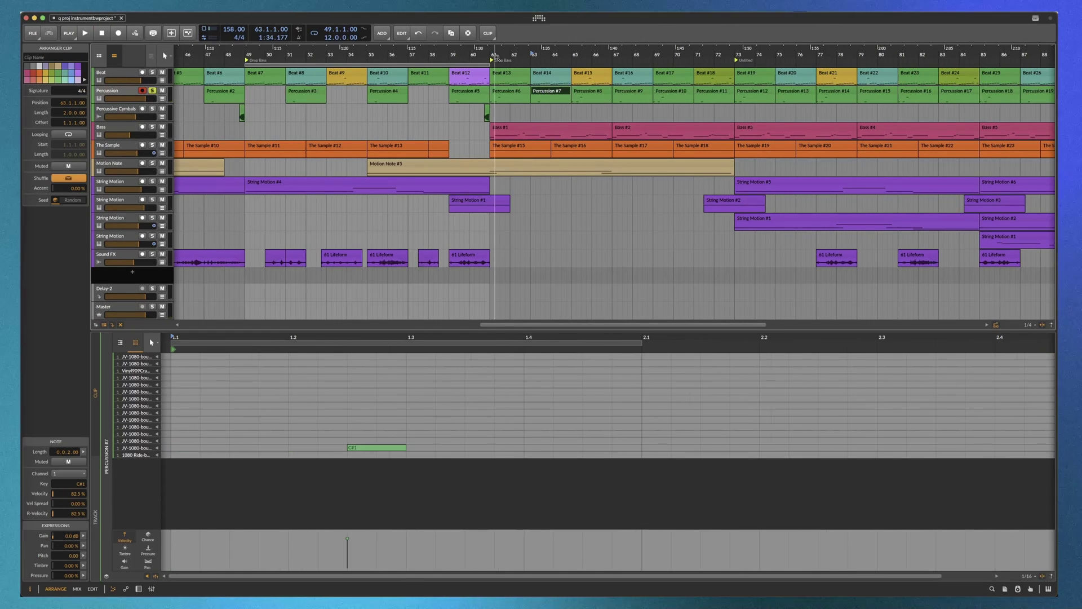
- Solo the Beat track alongside Percussion, audition both from bar 61, stop playback and clear the solos
left_click(152, 74)
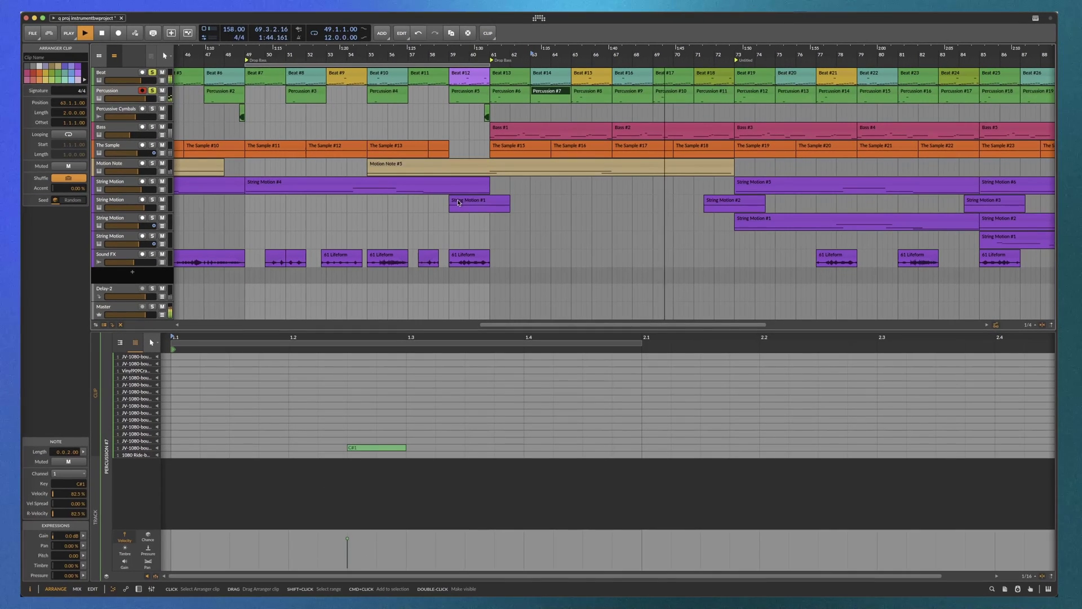
left_click(151, 73)
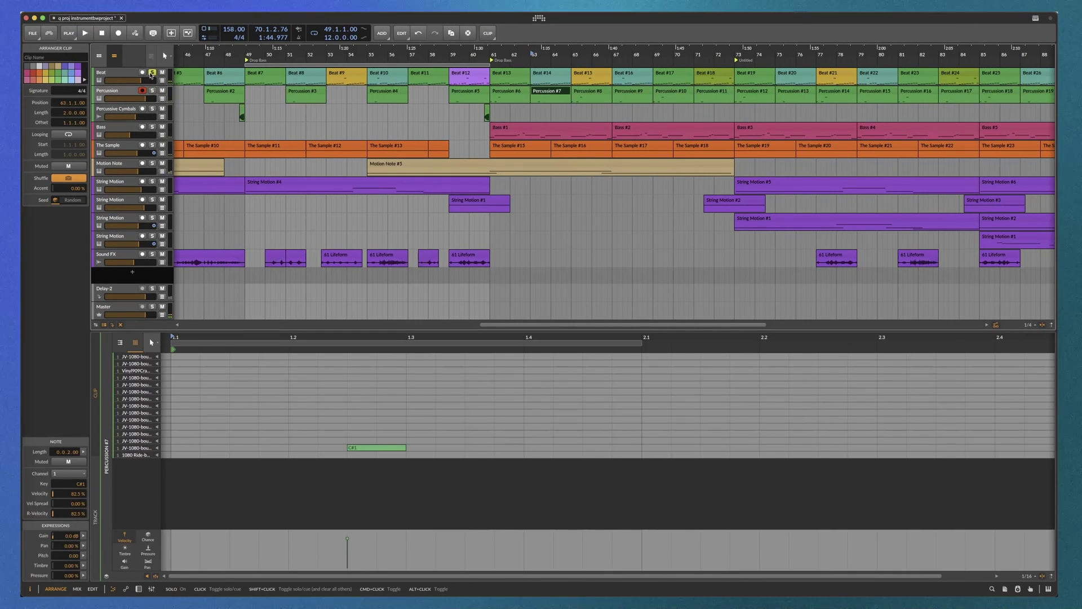
- Solo the Percussive Cymbals track, audition its reversed clip before bar 61 and inspect its EQ+, Delay-2 and Rev INTENSITY devices
left_click(249, 116)
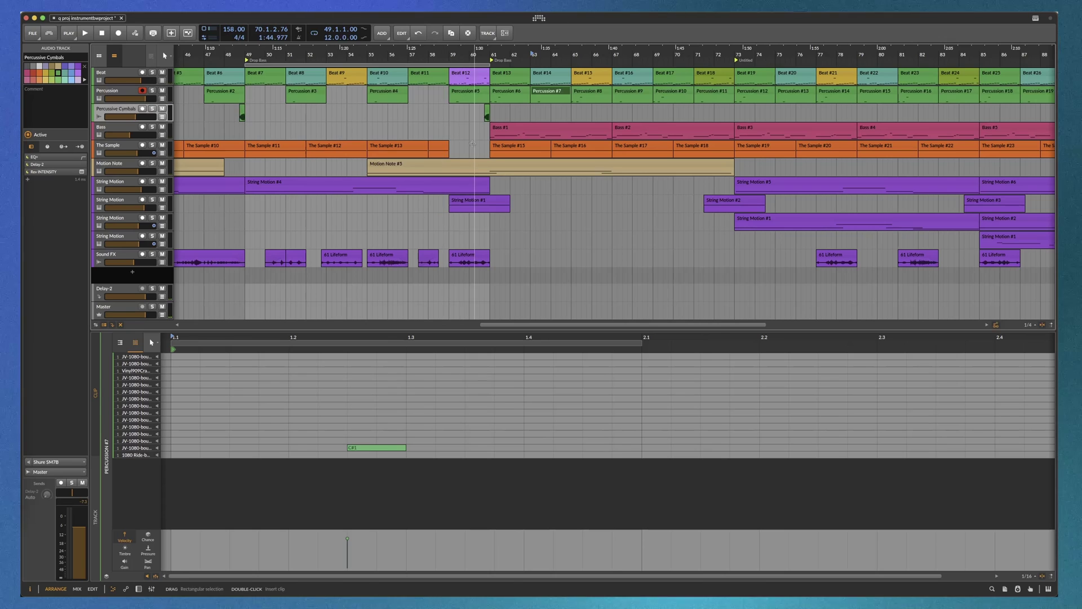
scroll(479, 117, "up", 5)
left_click(423, 116)
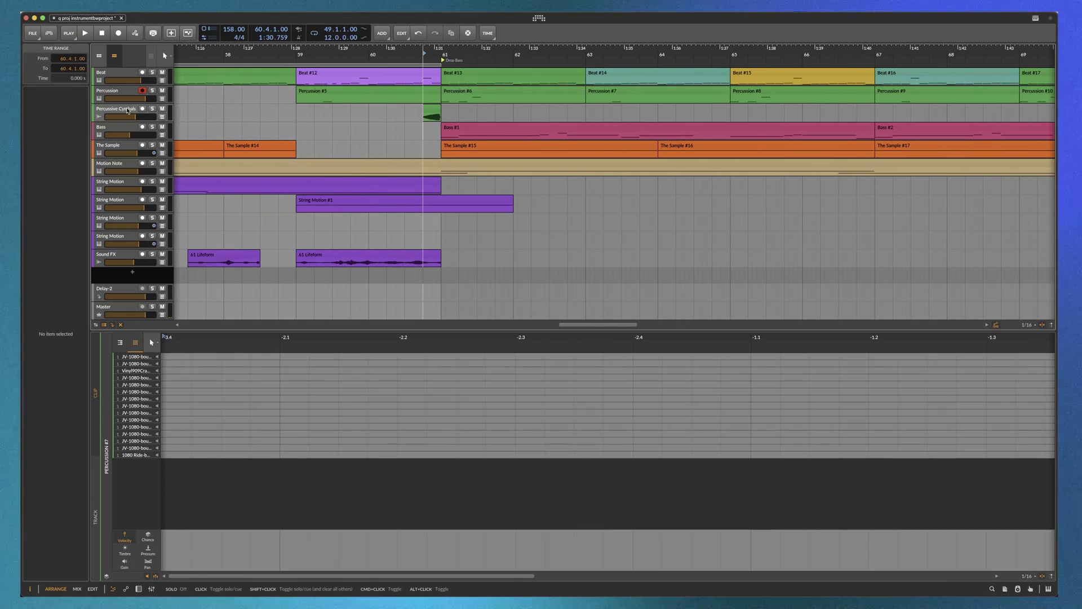
key("d")
left_click(151, 109)
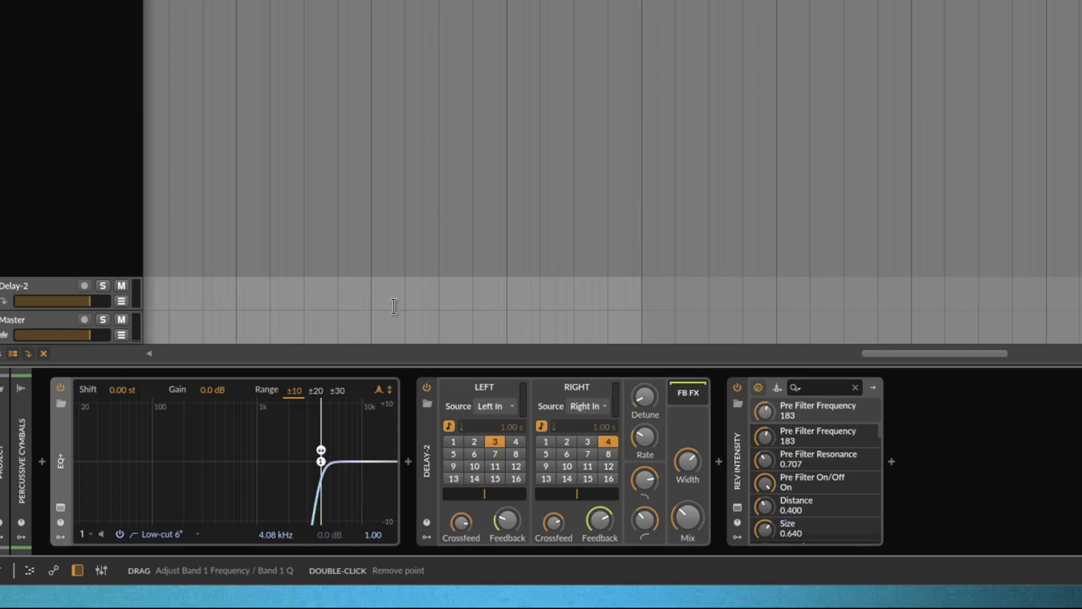
scroll(393, 306, "down", 3)
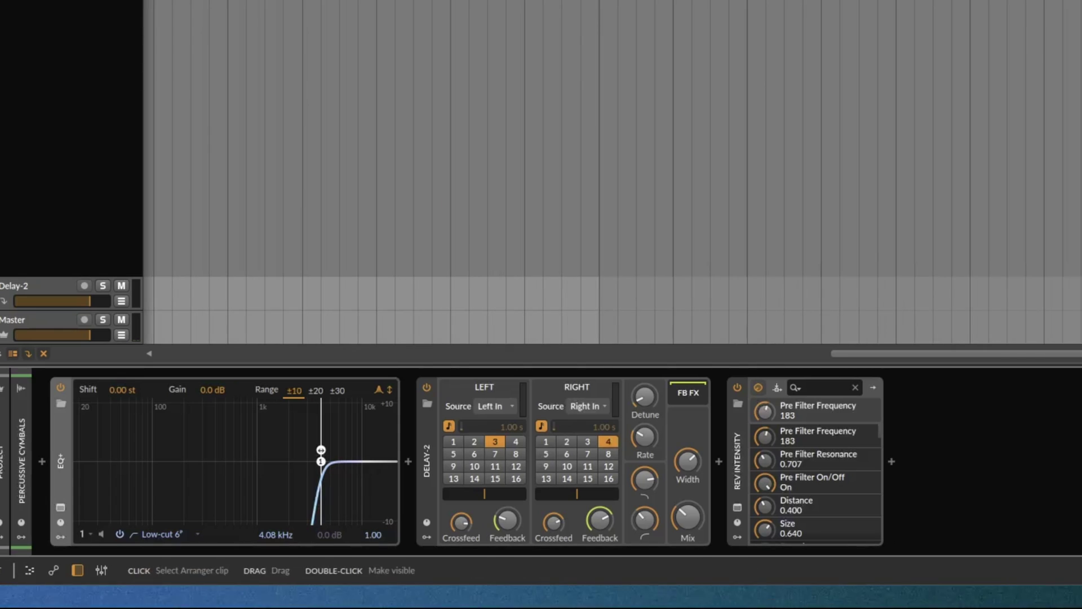
scroll(614, 172, "down", 3)
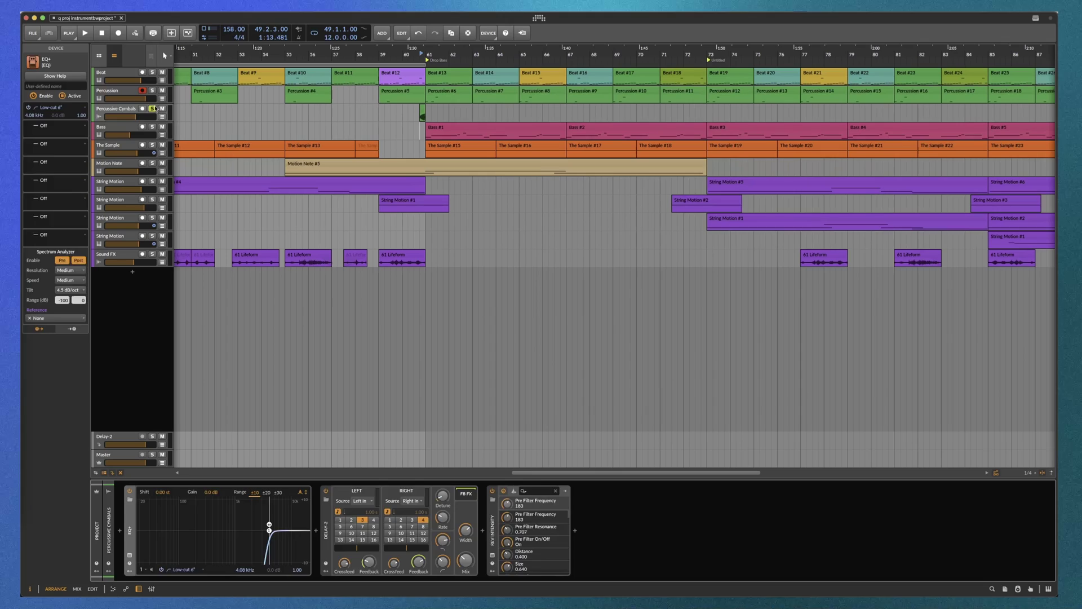
- Show the Bass track's TF 808 sampler, Tool and EQ+ devices and audition its sound
left_click(113, 129)
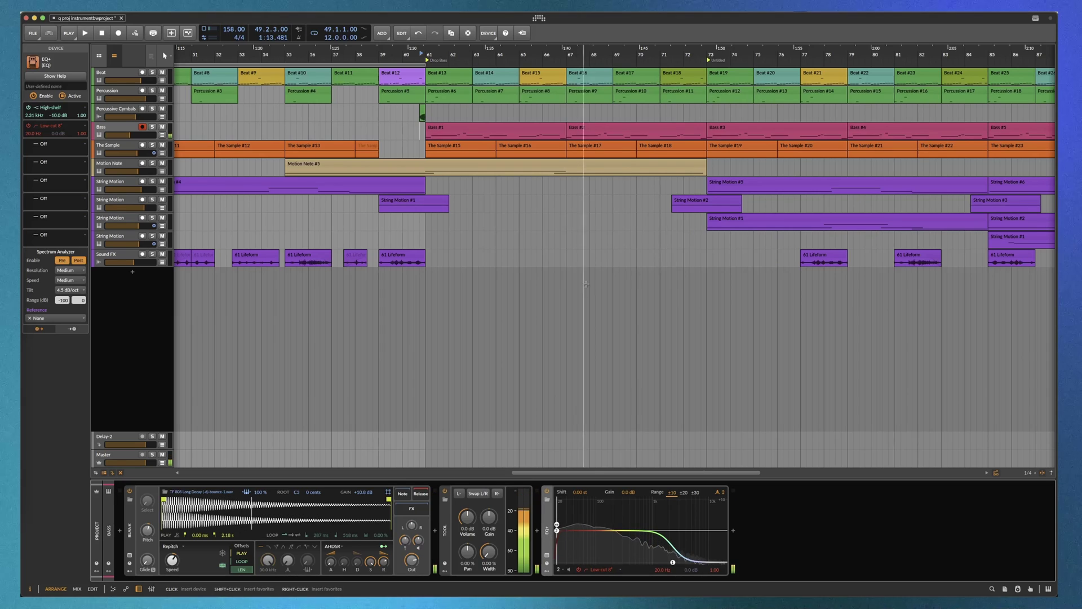
- Inspect the Master track's TAL DAC and Fresh Air plugins from the mixer, close their windows and return to the full arrangement
key("F7")
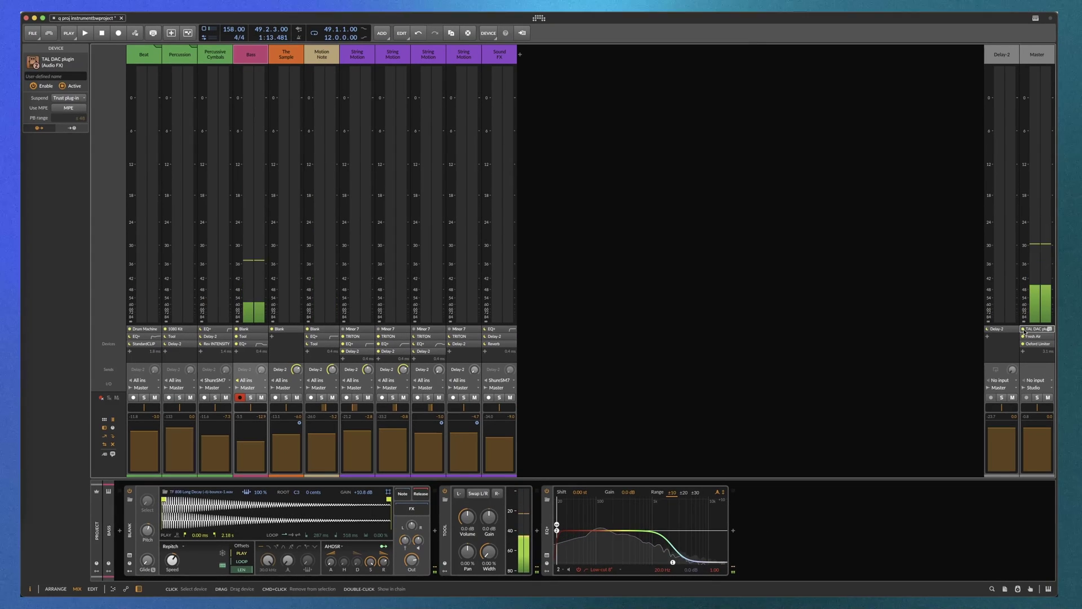
left_click(1049, 330)
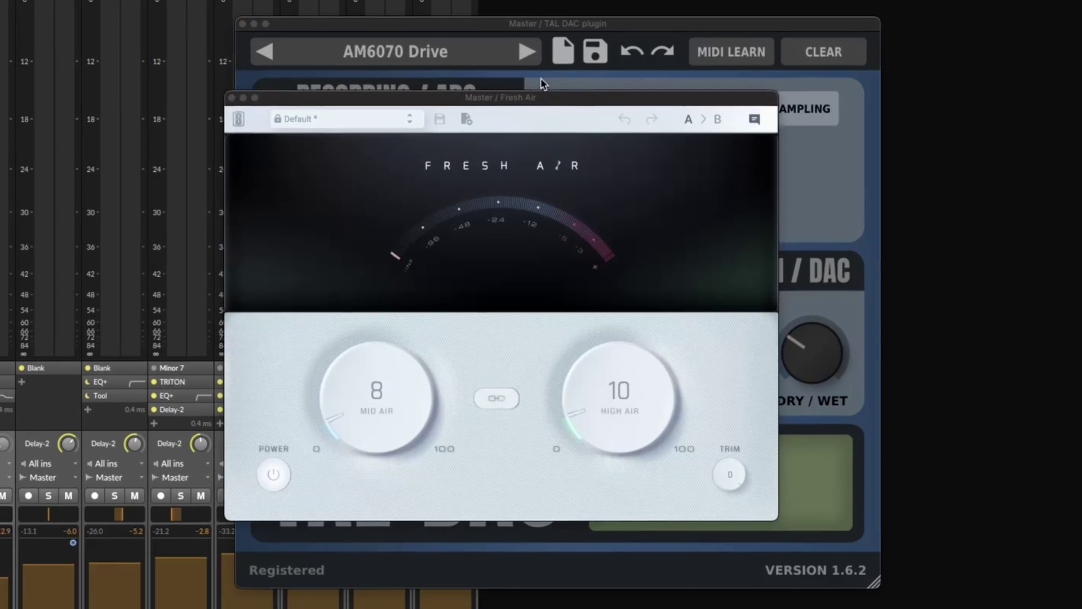
left_click_drag(564, 97, 700, 102)
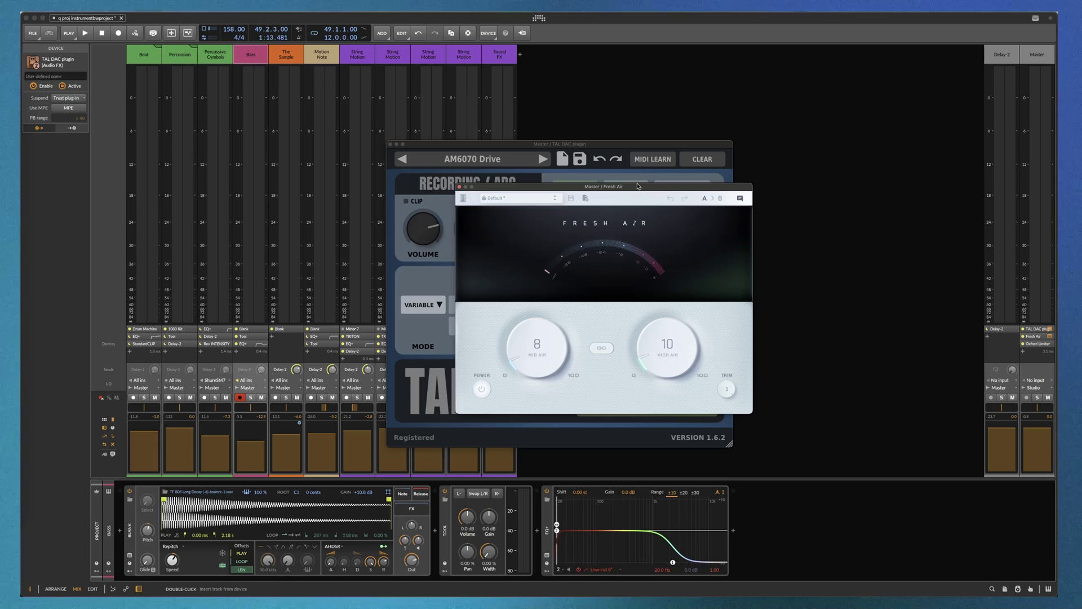
left_click(460, 188)
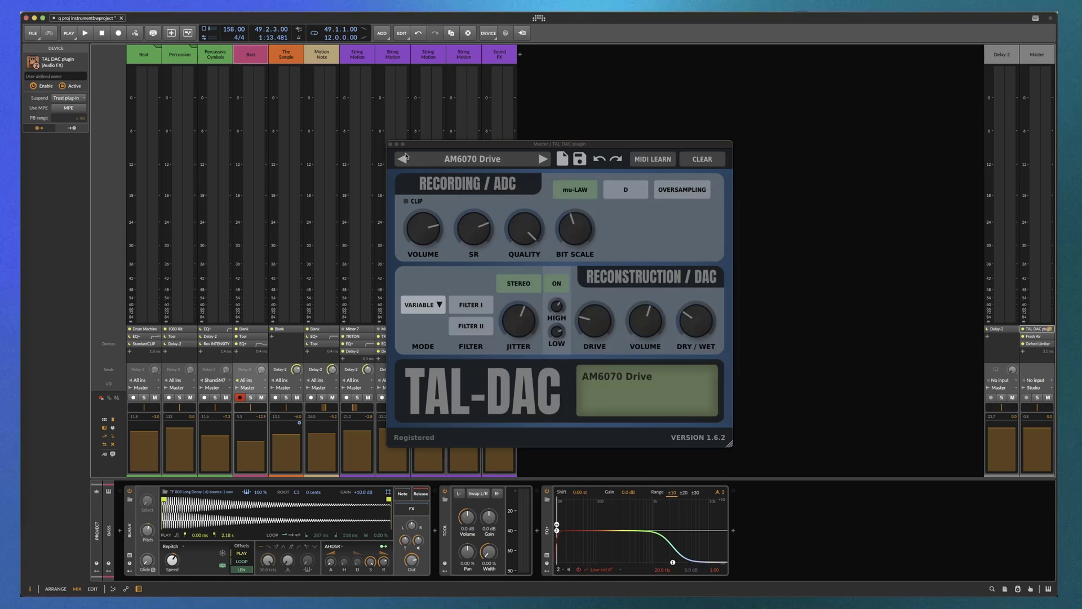
left_click(390, 144)
key("alt+1")
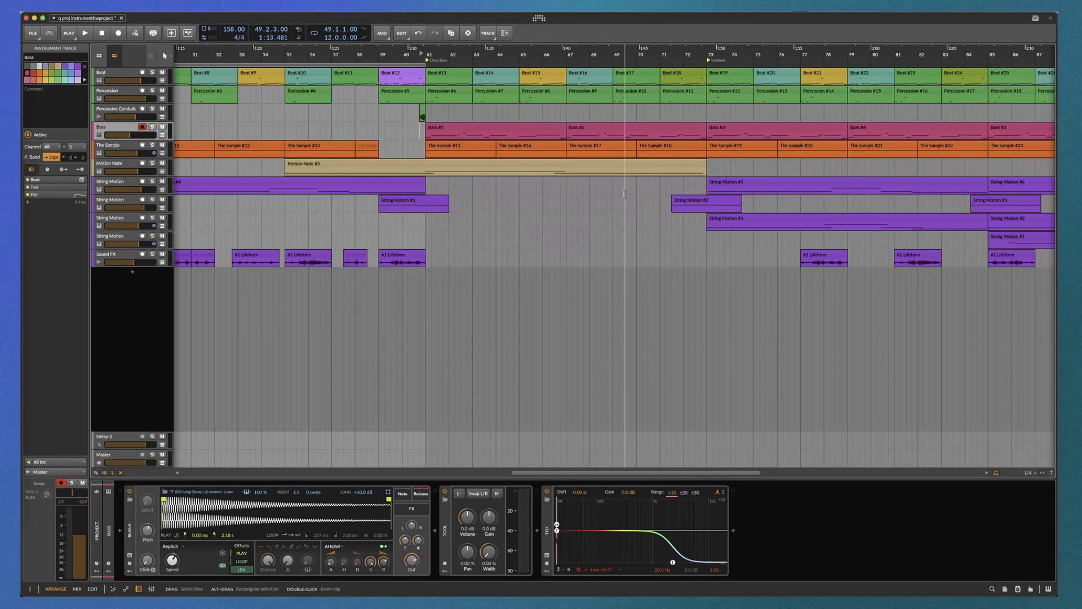
scroll(553, 249, "down", 5)
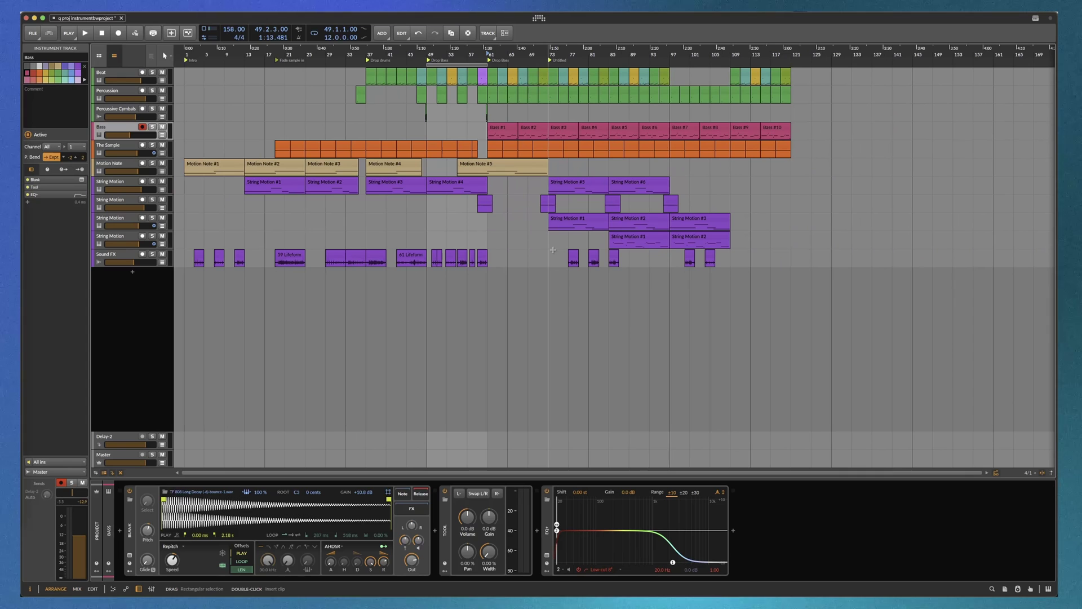